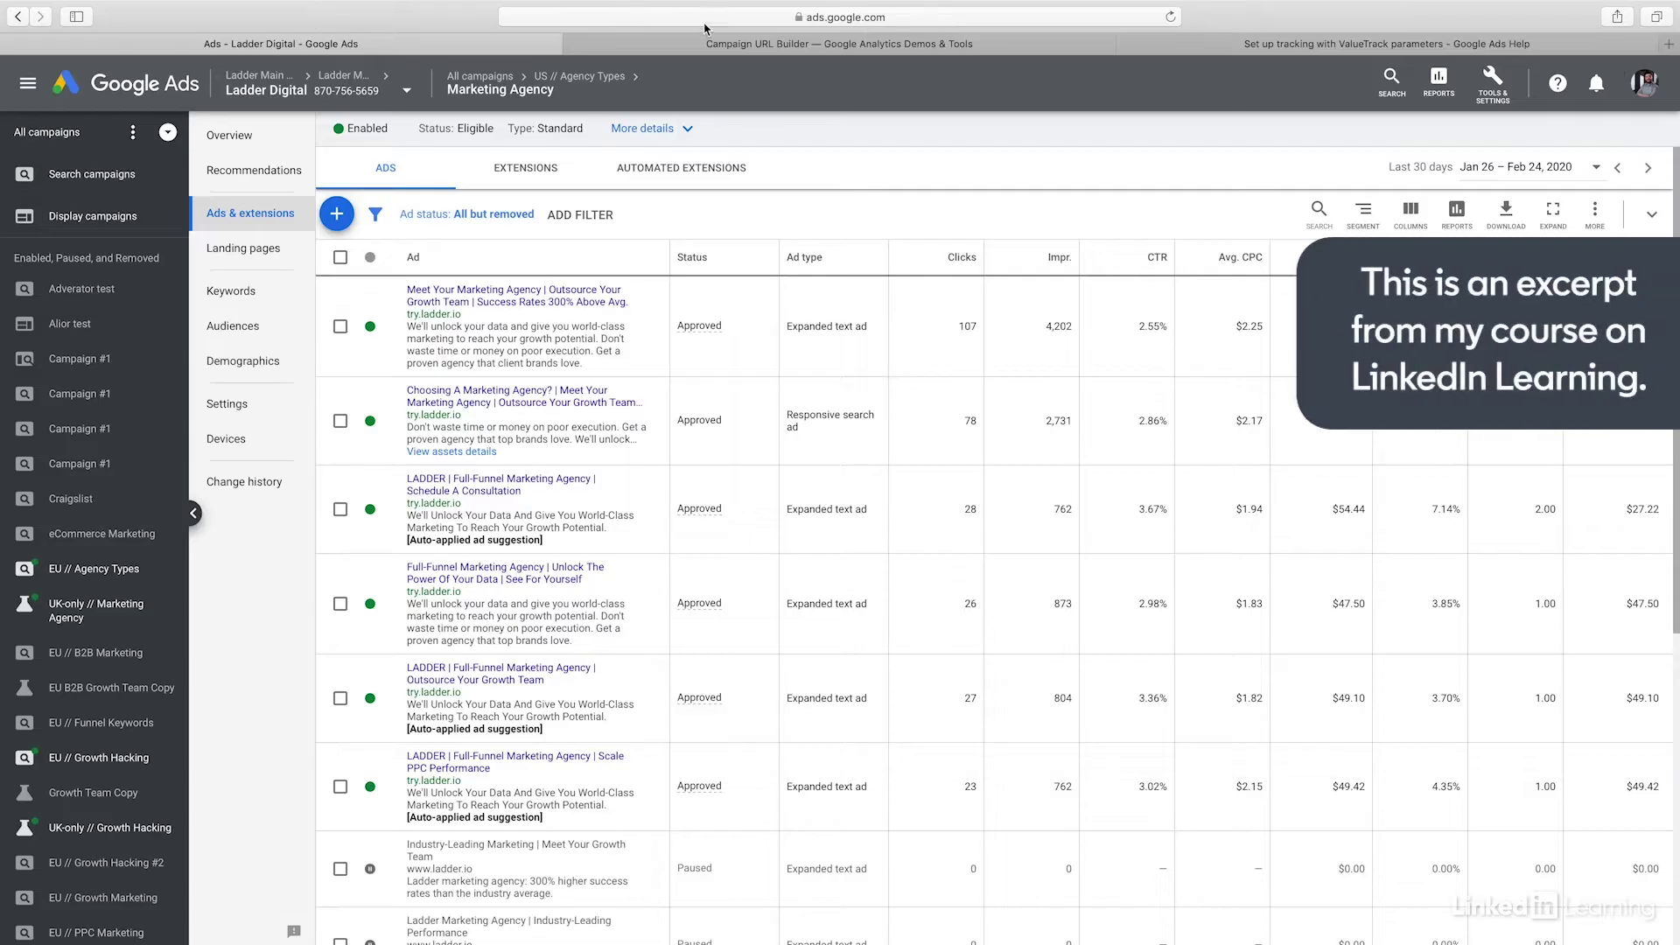
{"action": "left_click", "coordinate": [766, 46]}
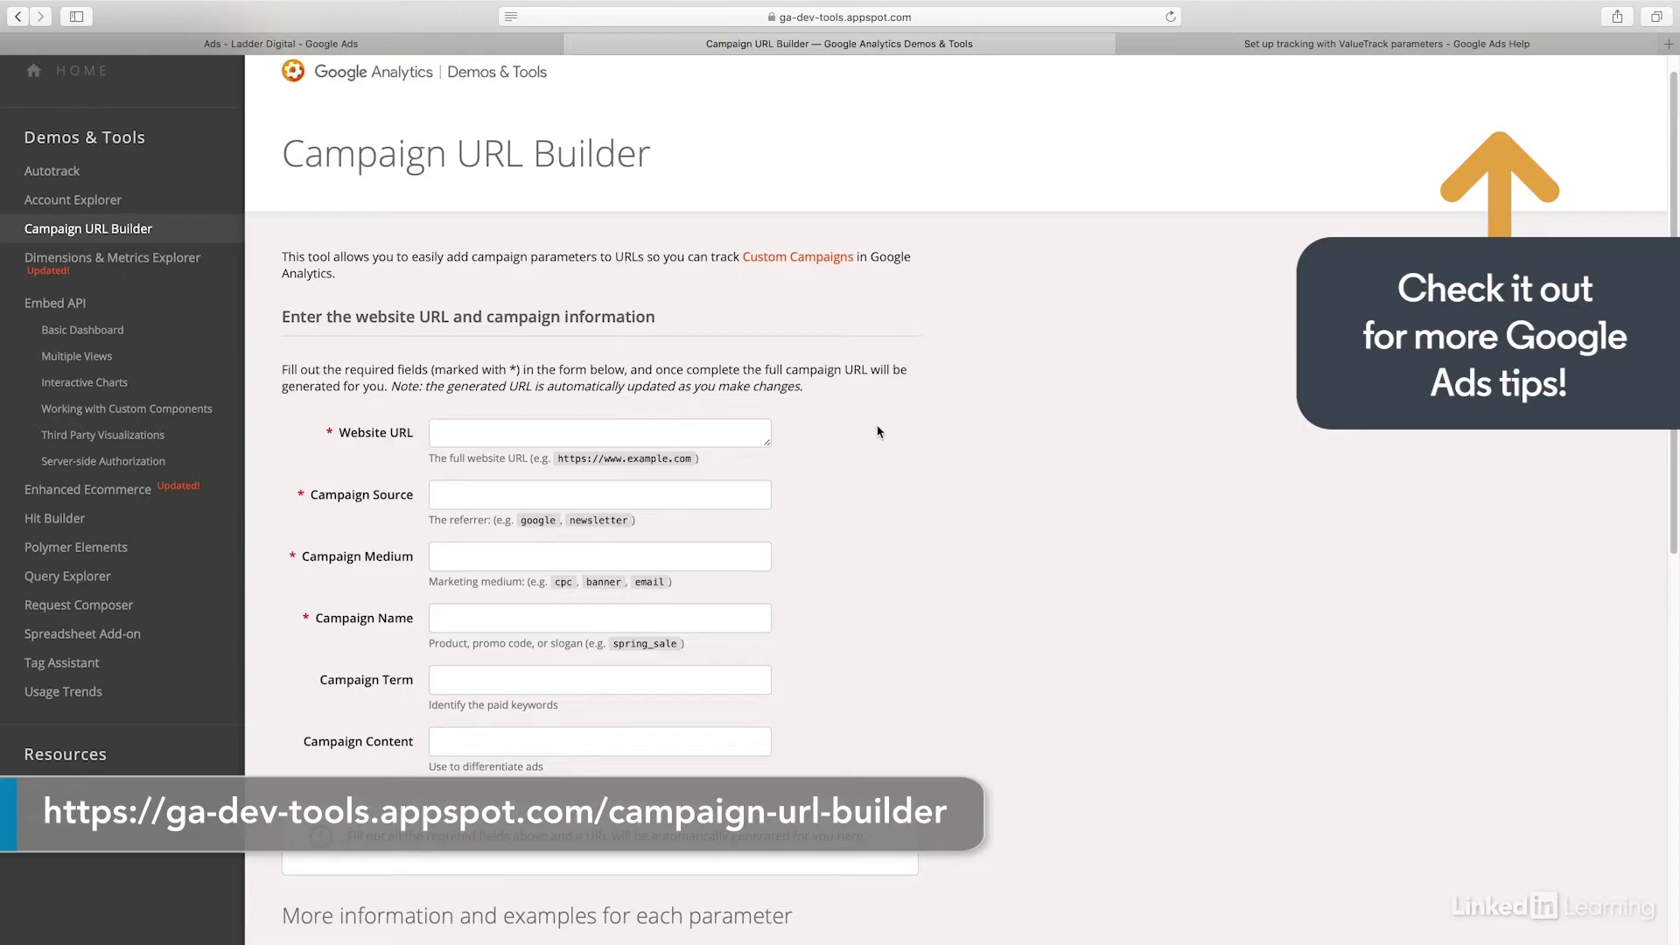
{"action": "left_click", "coordinate": [512, 428]}
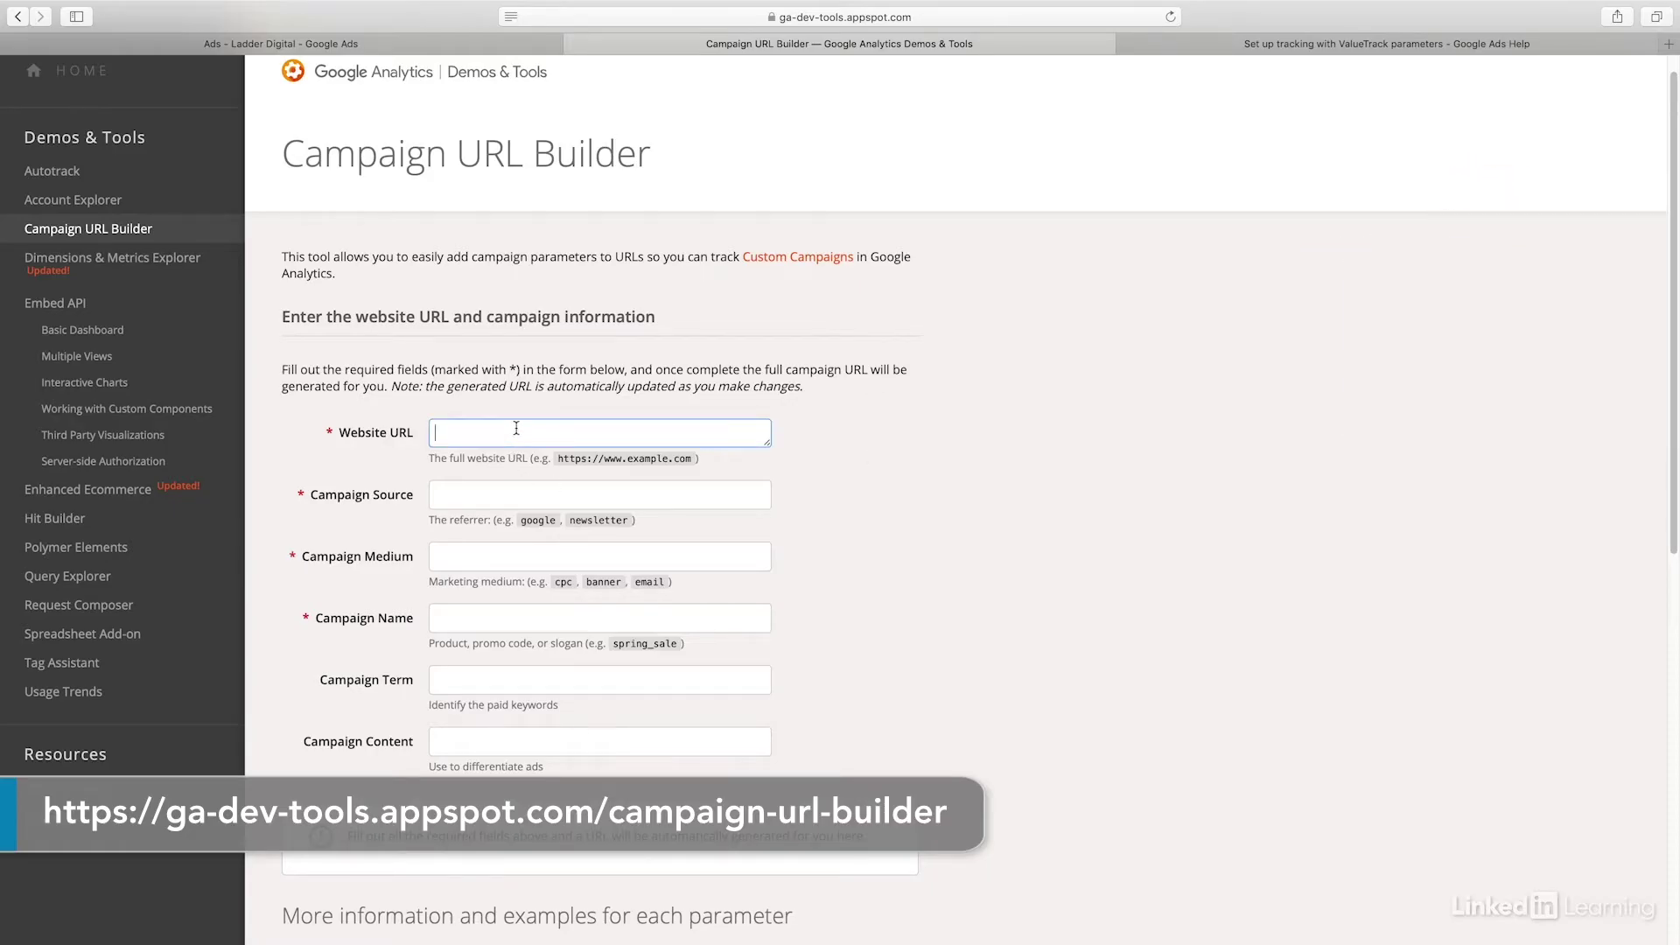
{"action": "type", "text": "https://www.example.com"}
{"action": "left_click", "coordinate": [502, 490]}
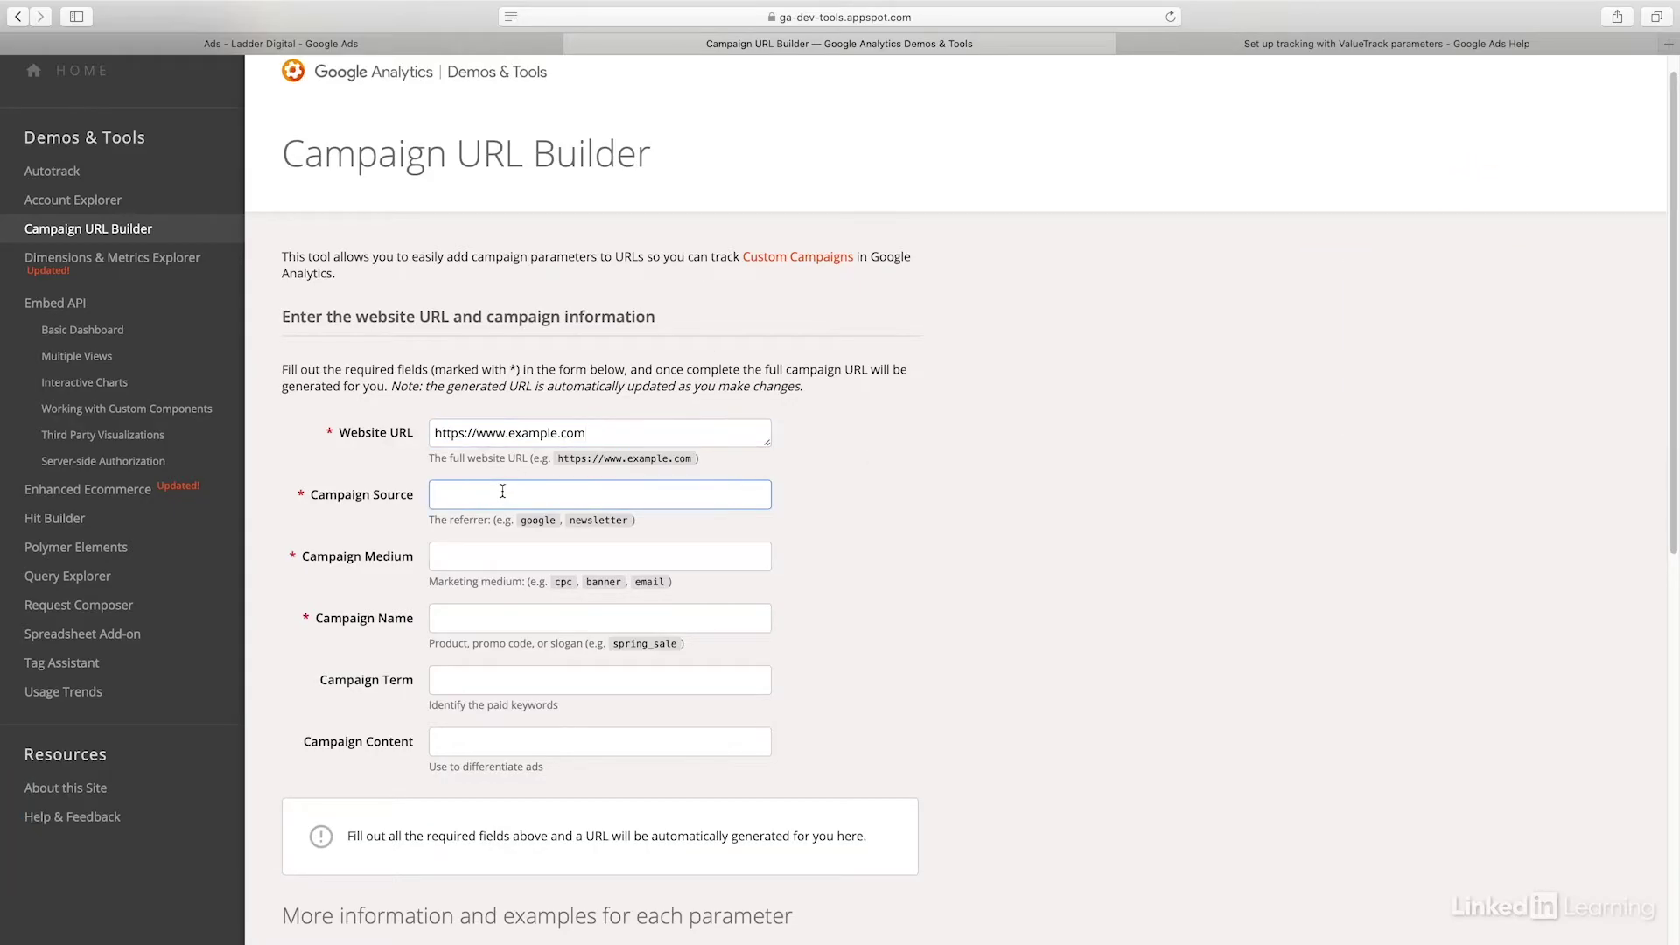
{"action": "type", "text": "google"}
{"action": "key", "text": "BackSpace"}
{"action": "key", "text": "BackSpace"}
{"action": "key", "text": "BackSpace"}
{"action": "type", "text": "gle"}
Set the campaign medium to cpc and the campaign name to 'campaign name'.
{"action": "left_click", "coordinate": [489, 557]}
{"action": "type", "text": "cpc"}
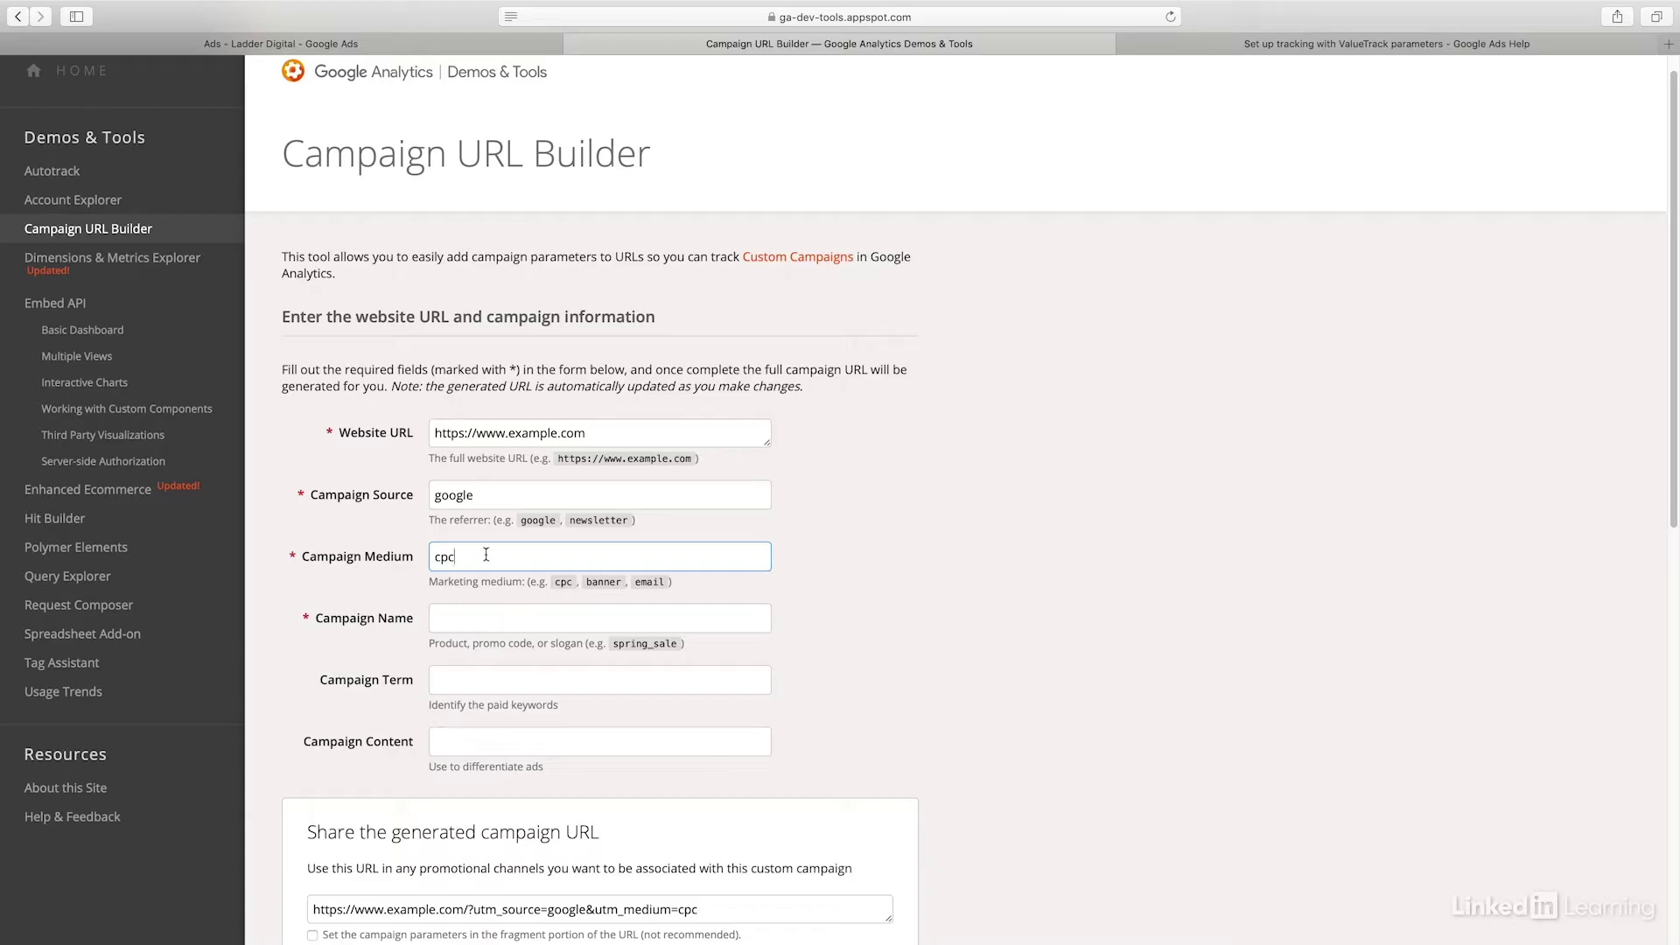
{"action": "left_click", "coordinate": [465, 619]}
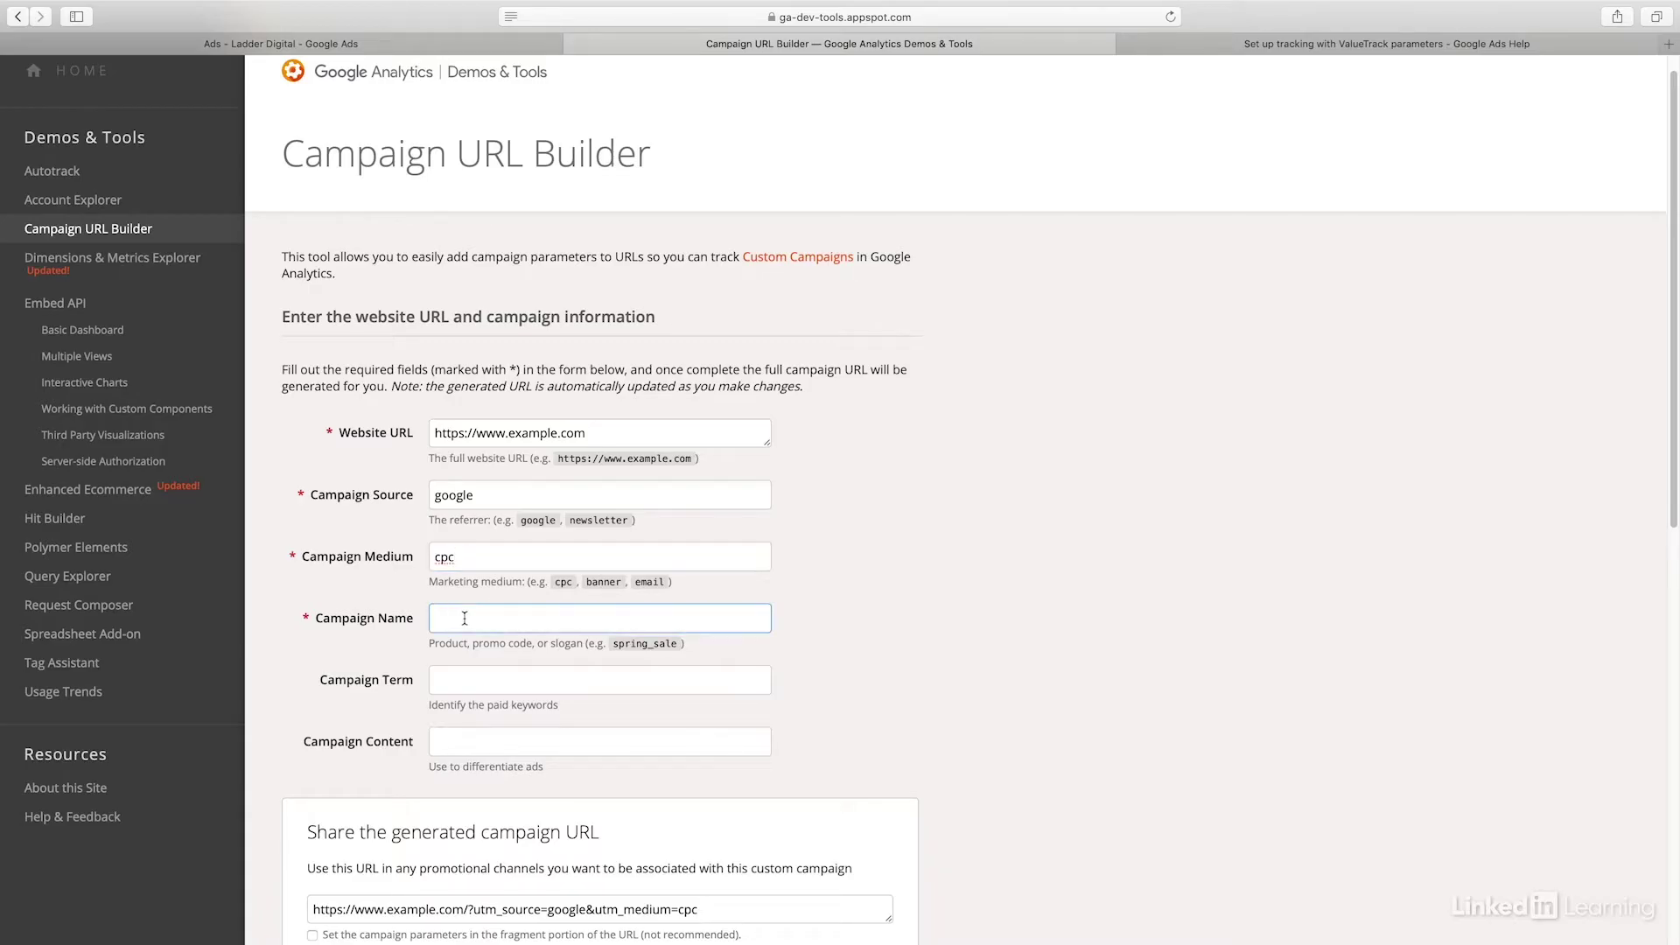
{"action": "type", "text": "campaign name"}
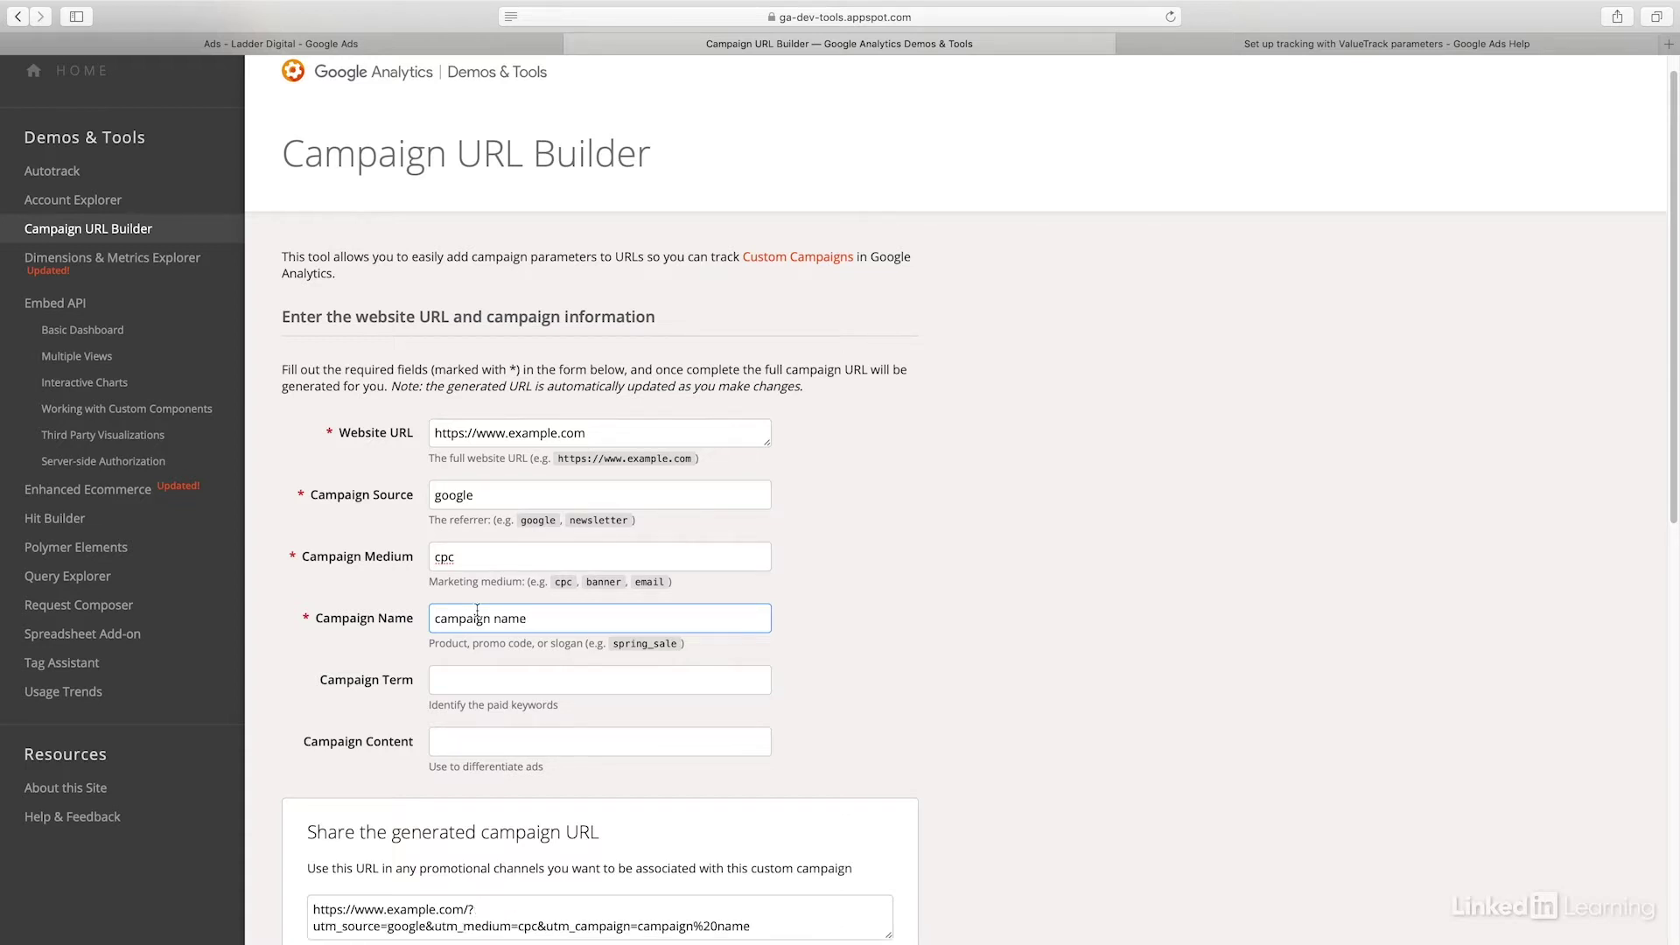
Select the generated campaign URL and its campaign%20name portion.
{"action": "scroll", "coordinate": [660, 580], "scroll_direction": "down", "scroll_amount": 3}
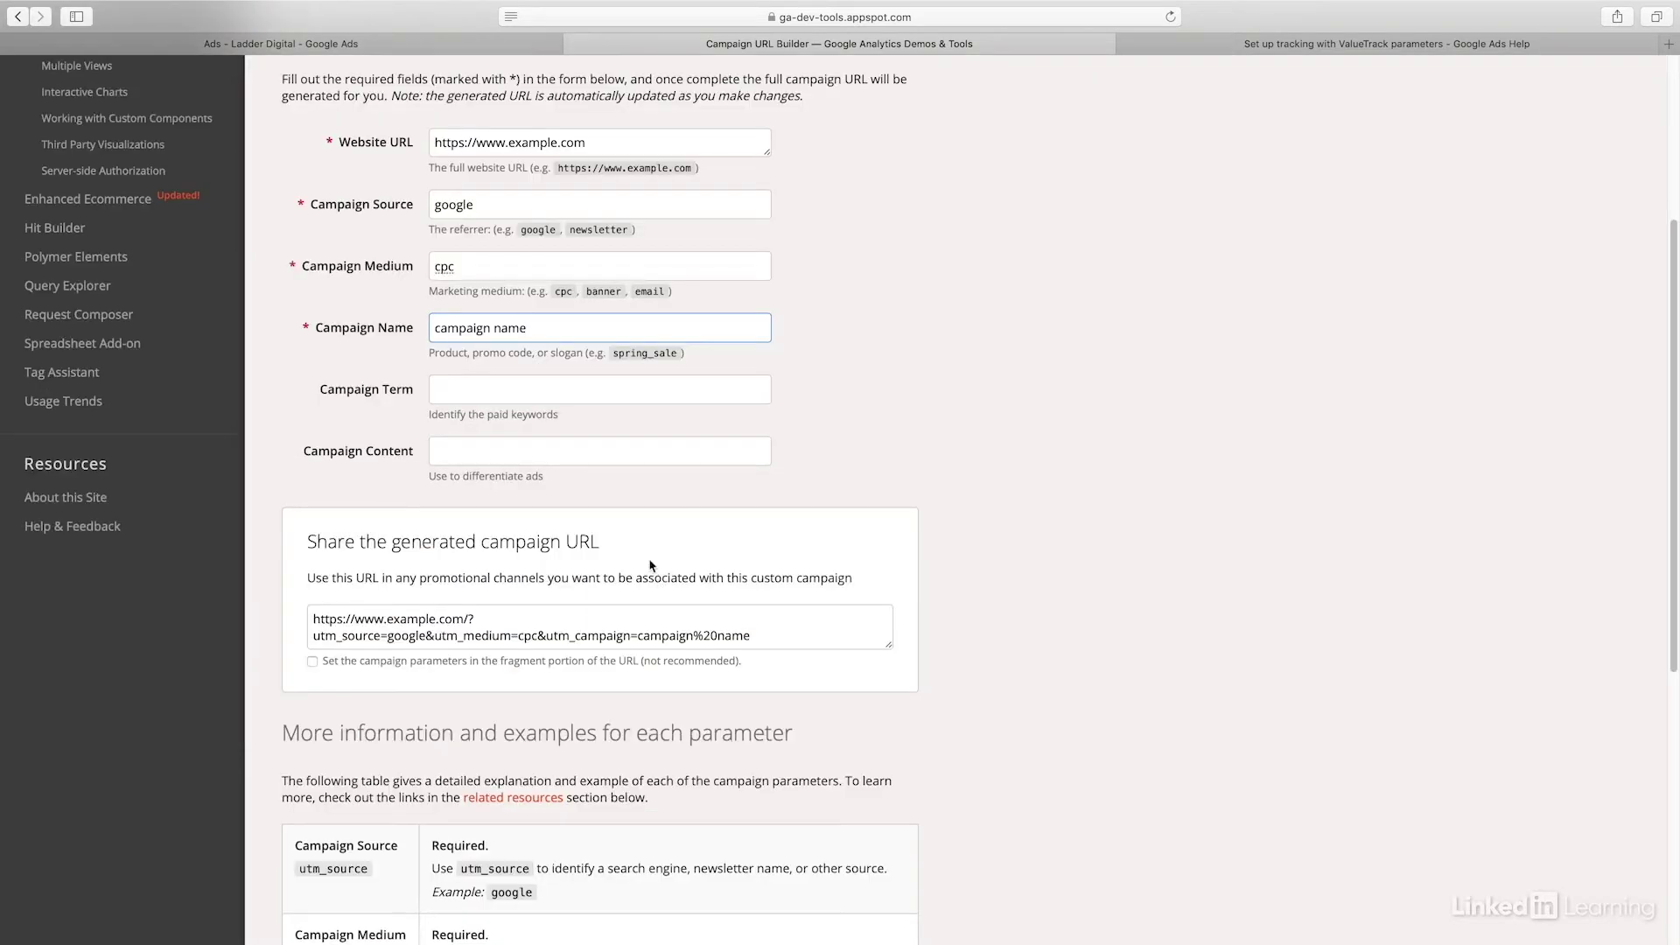
{"action": "left_click", "coordinate": [312, 616]}
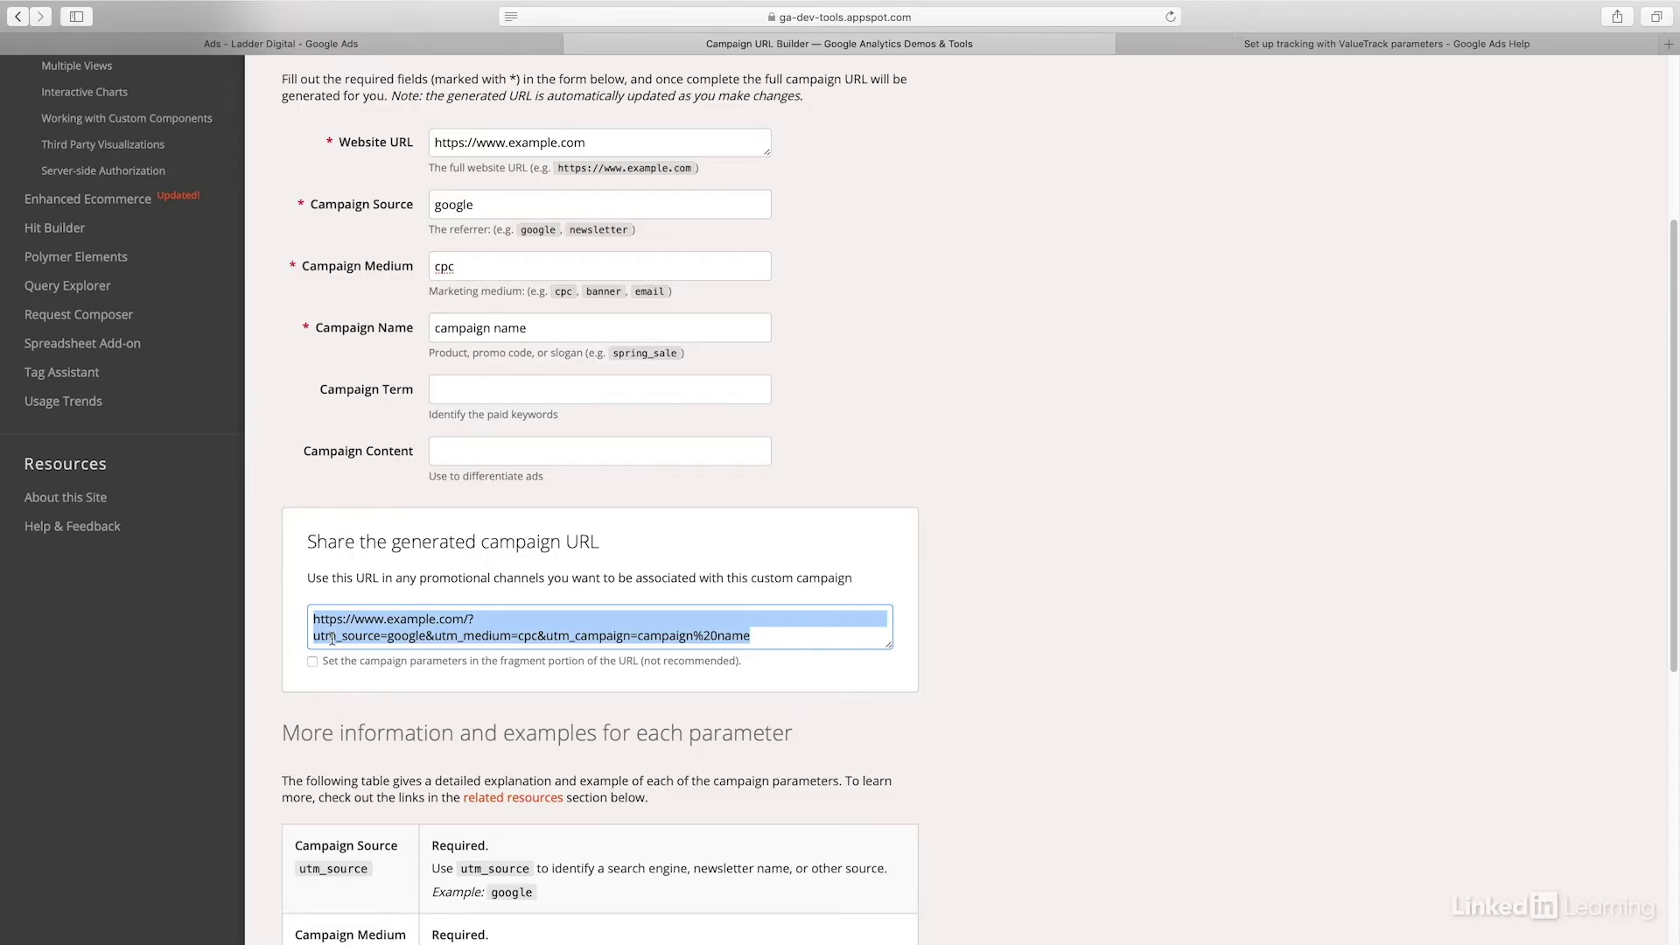
{"action": "left_click", "coordinate": [412, 637]}
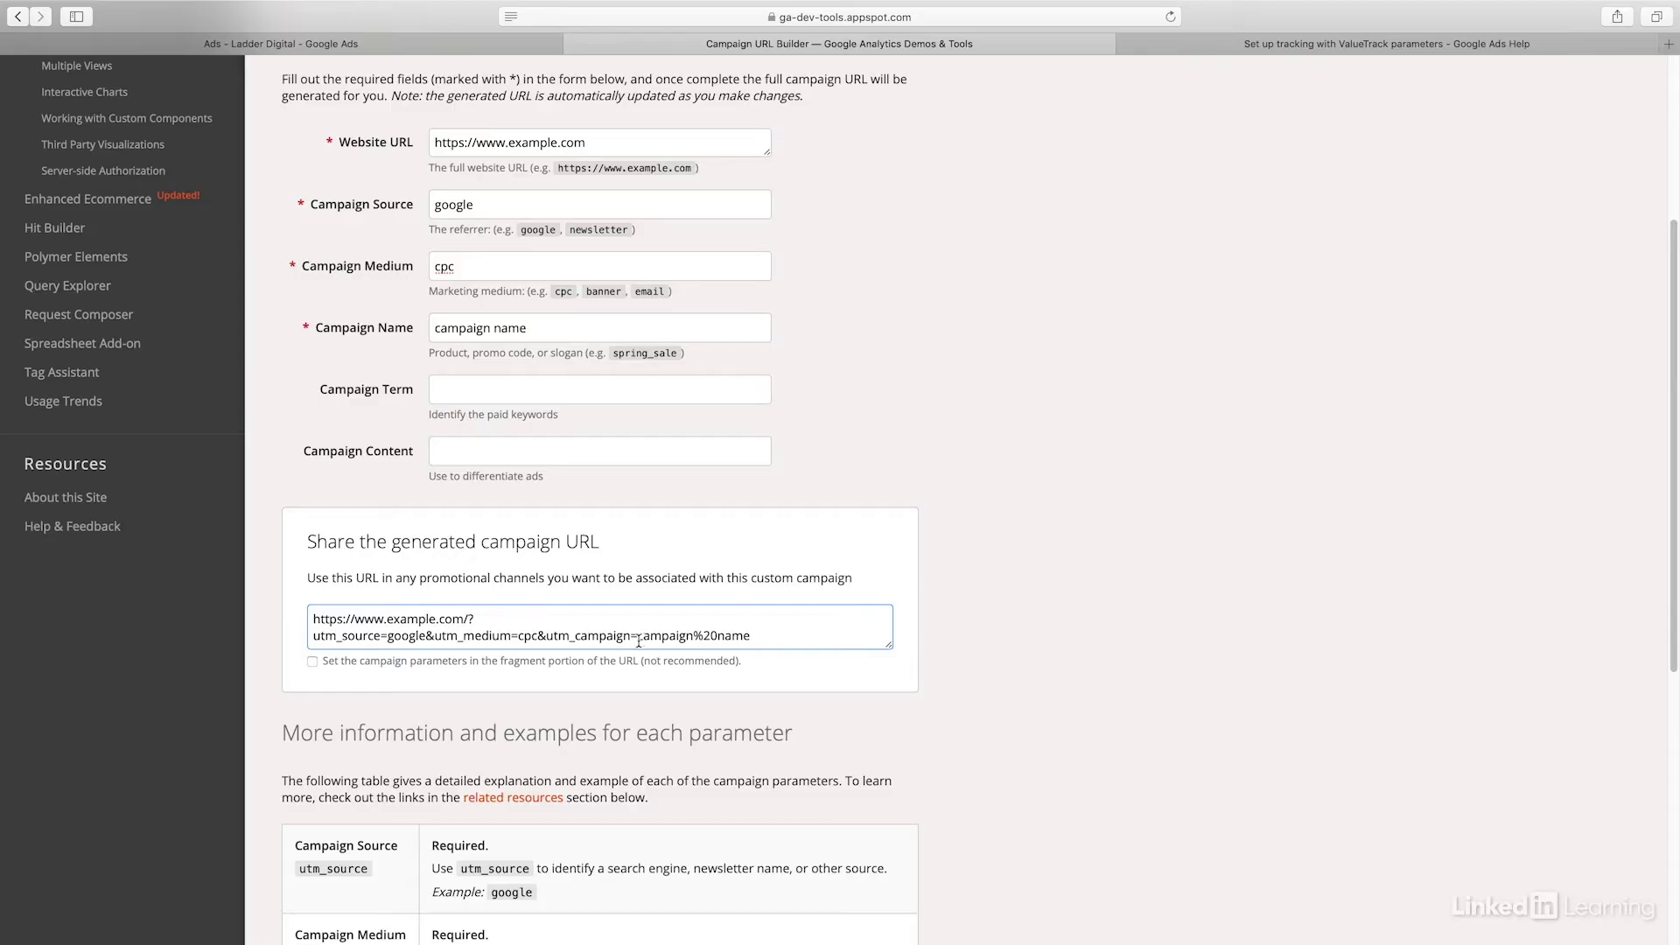
{"action": "left_click_drag", "start_coordinate": [636, 641], "coordinate": [774, 643]}
{"action": "left_click", "coordinate": [772, 643]}
{"action": "left_click", "coordinate": [300, 44]}
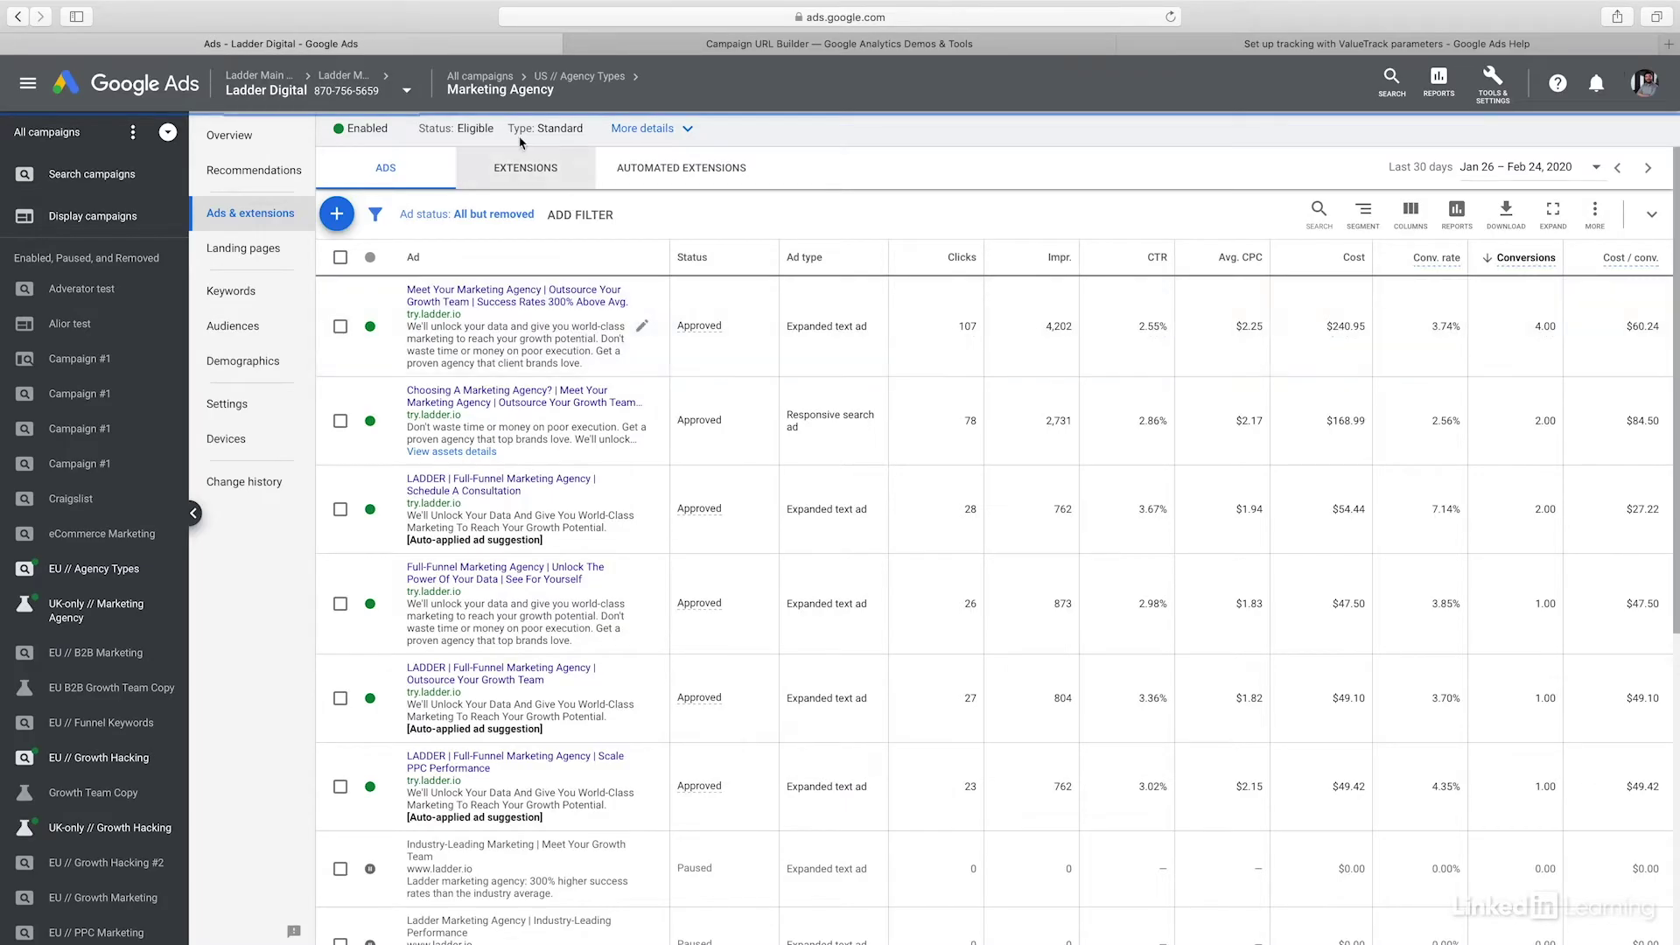
Edit the first text ad and expand Ad URL options to reach its tracking template field.
{"action": "left_click", "coordinate": [642, 325]}
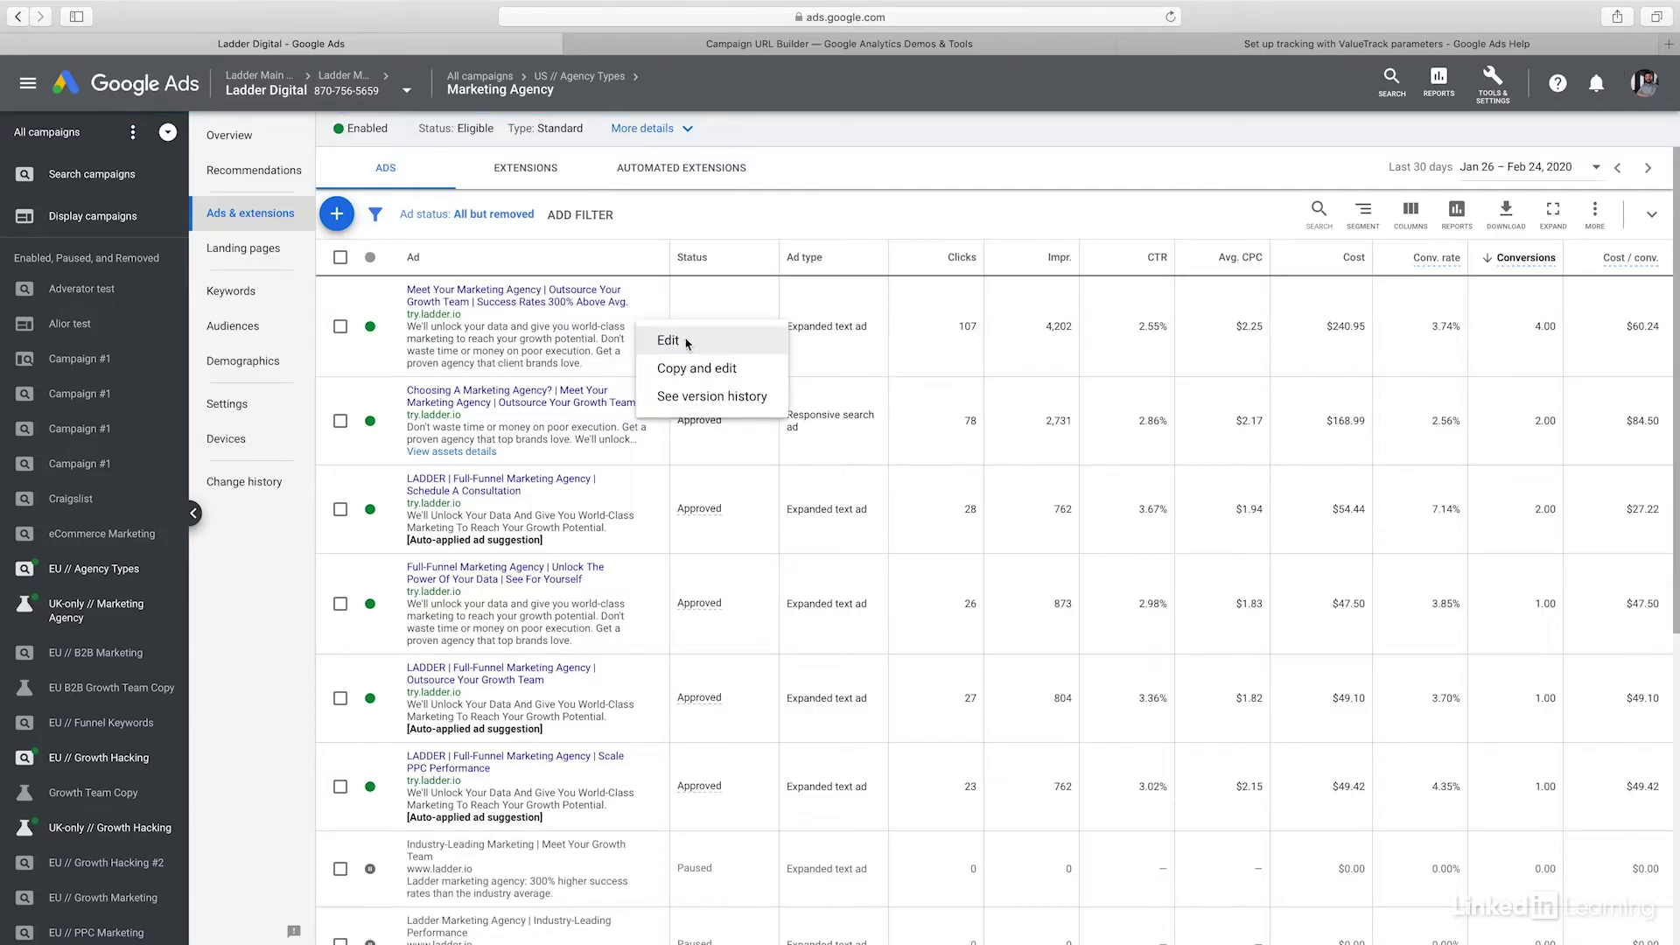
{"action": "left_click", "coordinate": [684, 341]}
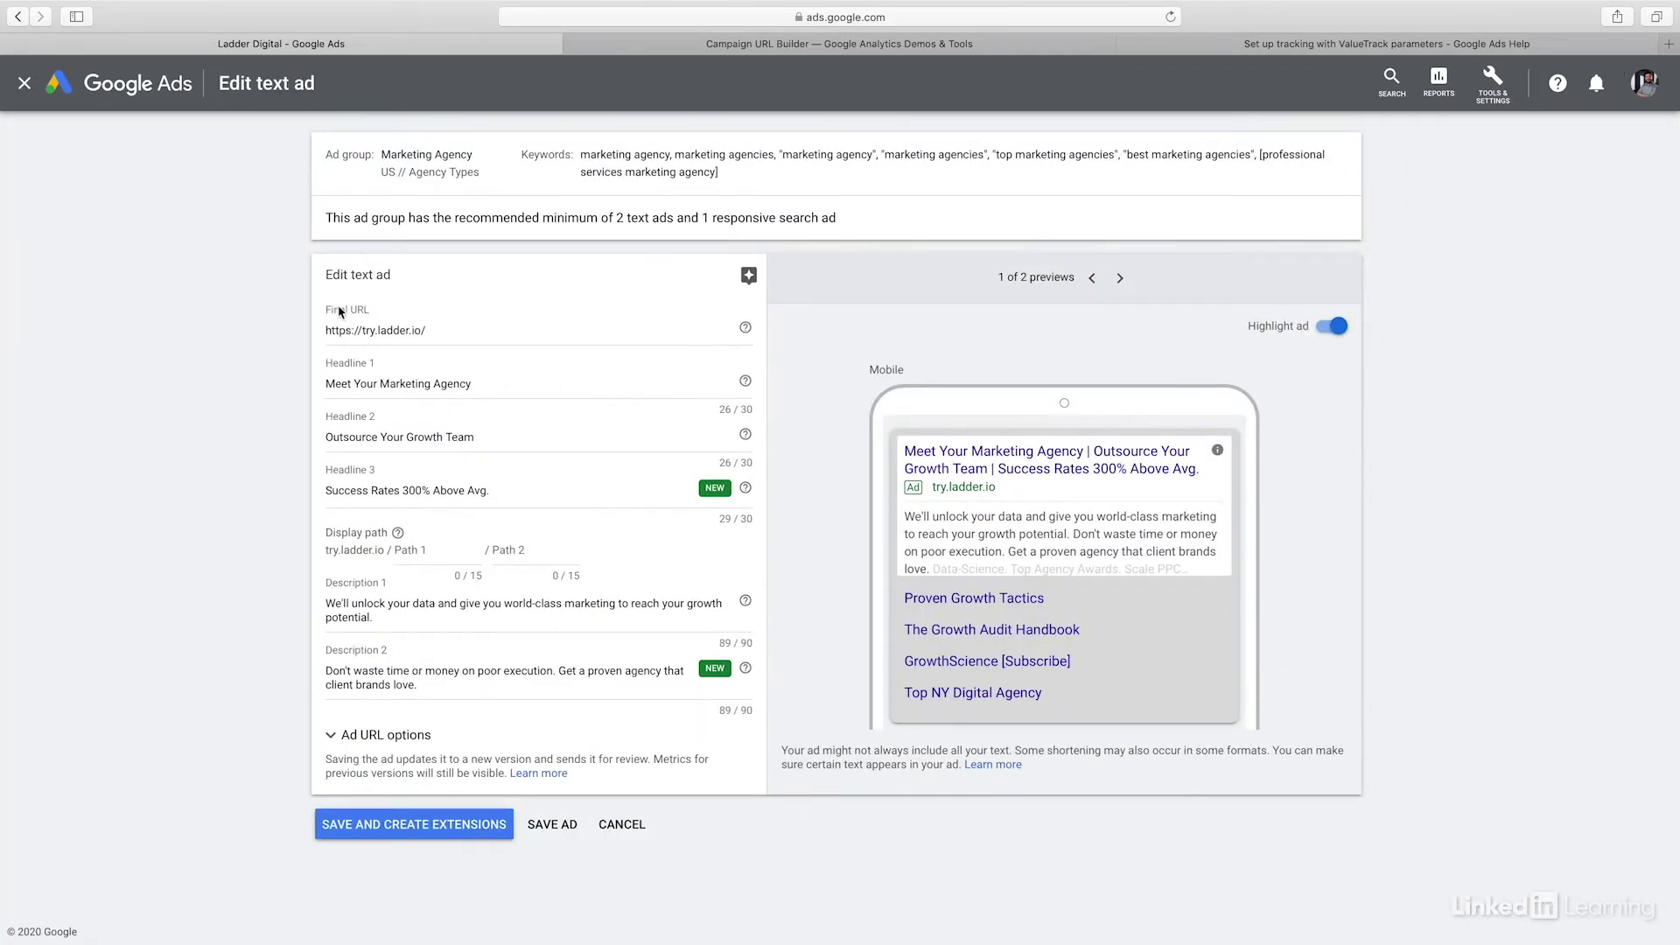
{"action": "left_click_drag", "start_coordinate": [328, 331], "coordinate": [468, 337]}
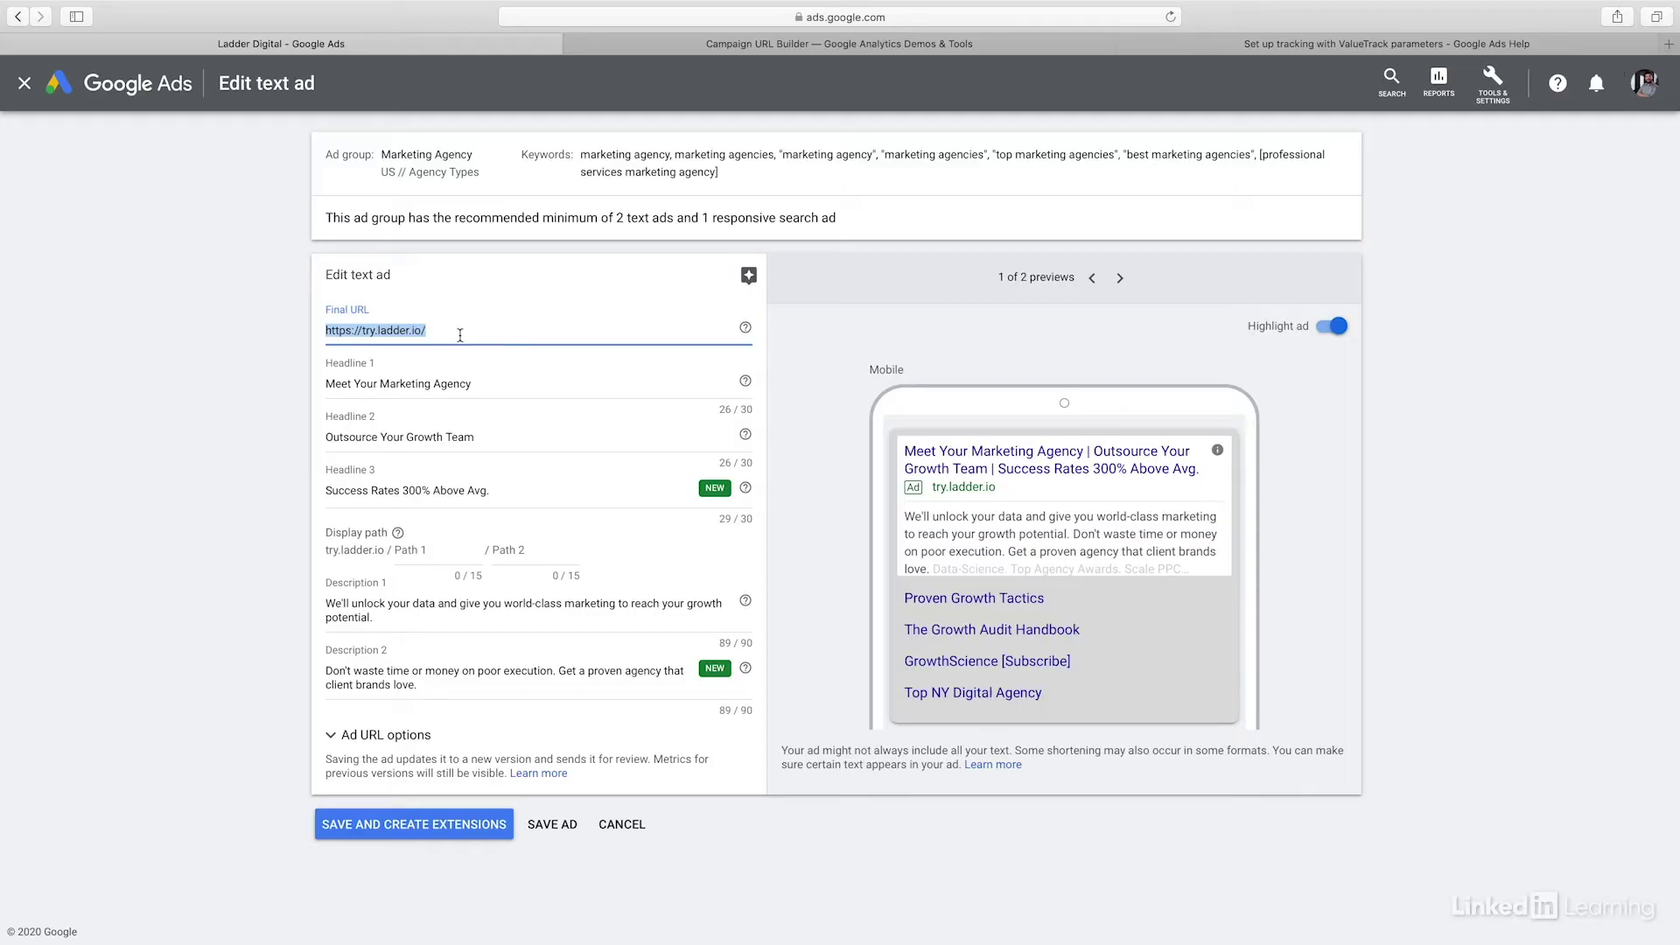
{"action": "left_click", "coordinate": [460, 333]}
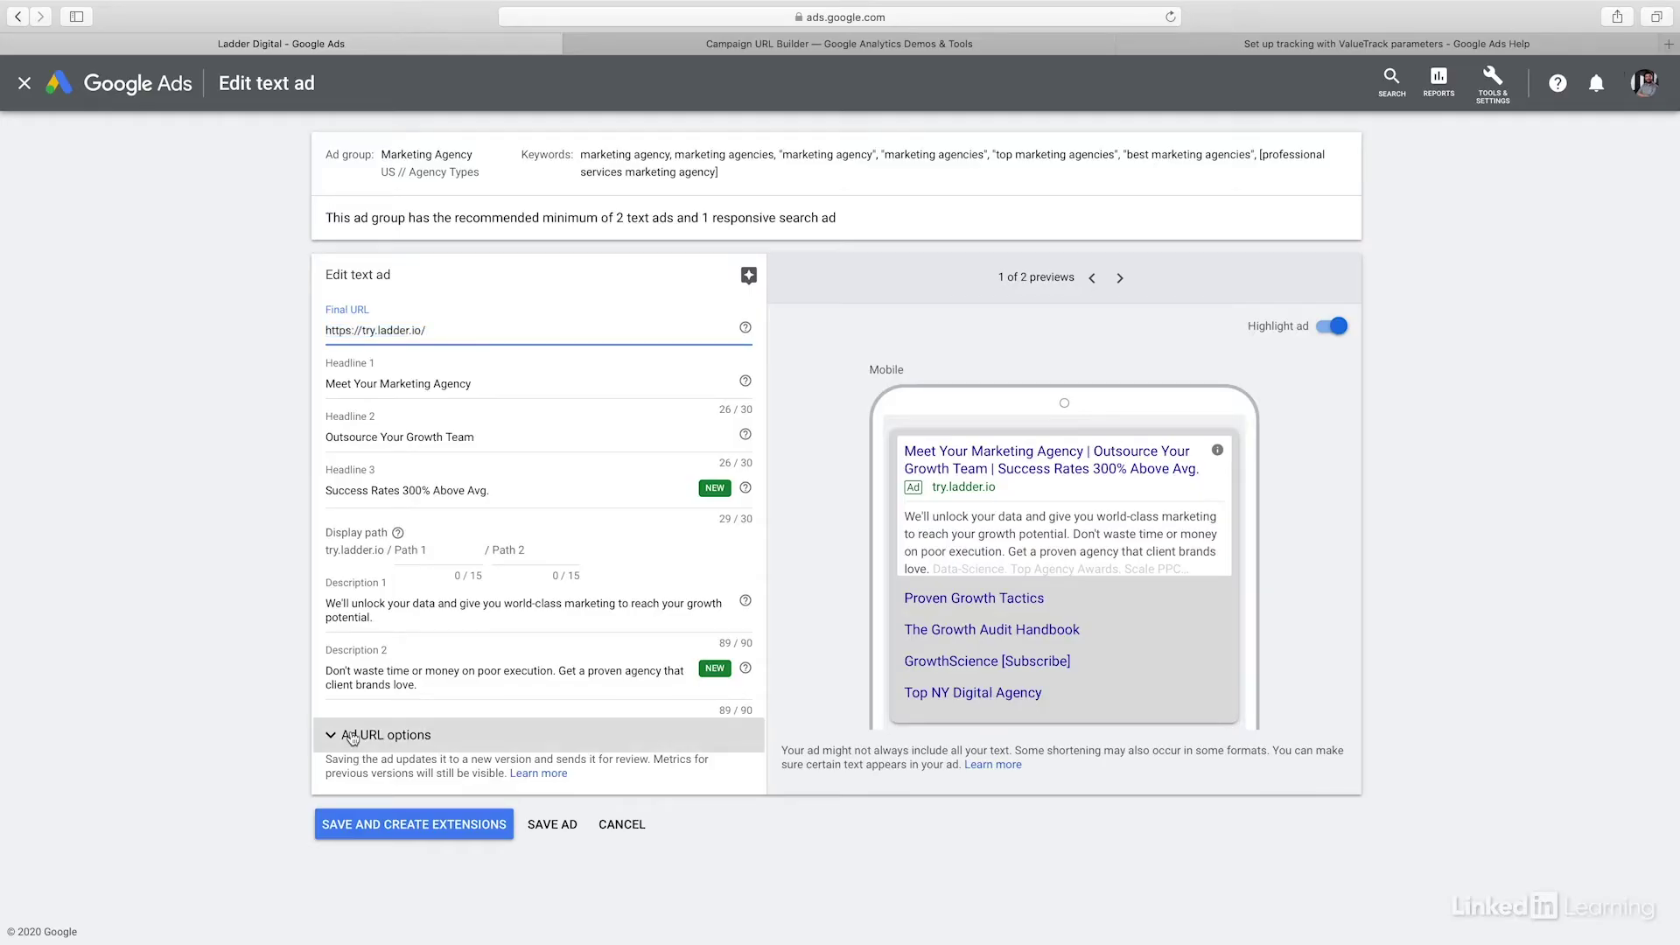
{"action": "left_click", "coordinate": [420, 735]}
{"action": "scroll", "coordinate": [429, 710], "scroll_direction": "down", "scroll_amount": 5}
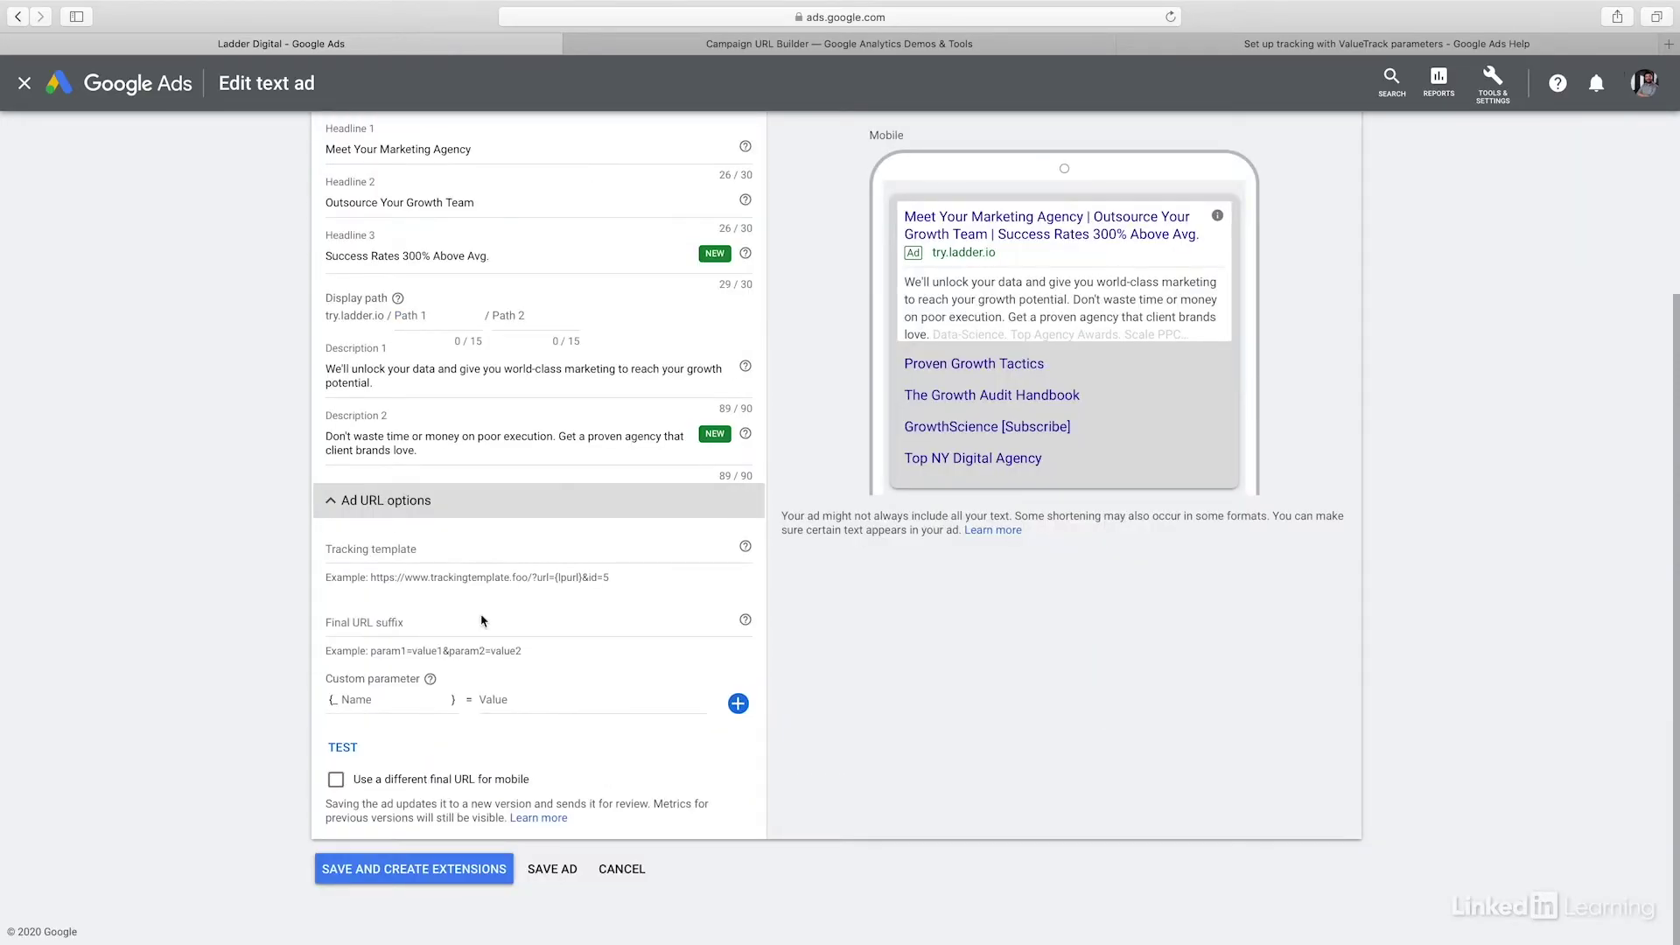
{"action": "left_click", "coordinate": [385, 544]}
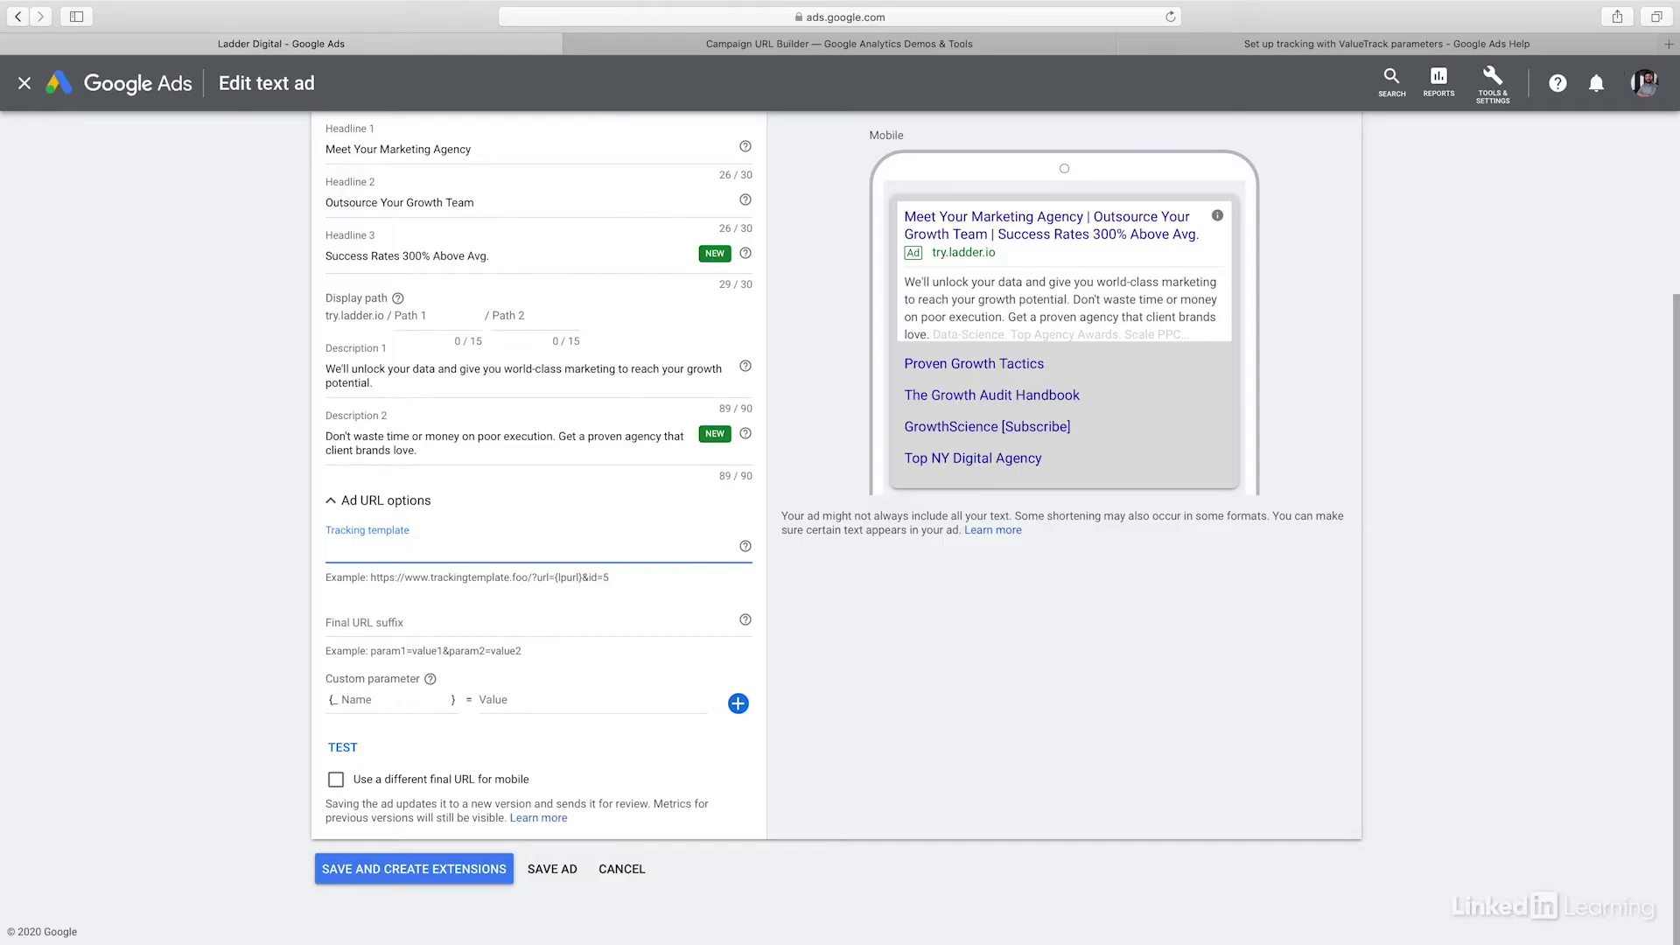
Enter {lpurl} in the tracking template, replacing the autocorrected word.
{"action": "type", "text": "purl}"}
{"action": "double_click", "coordinate": [350, 548]}
{"action": "type", "text": "lpurl"}
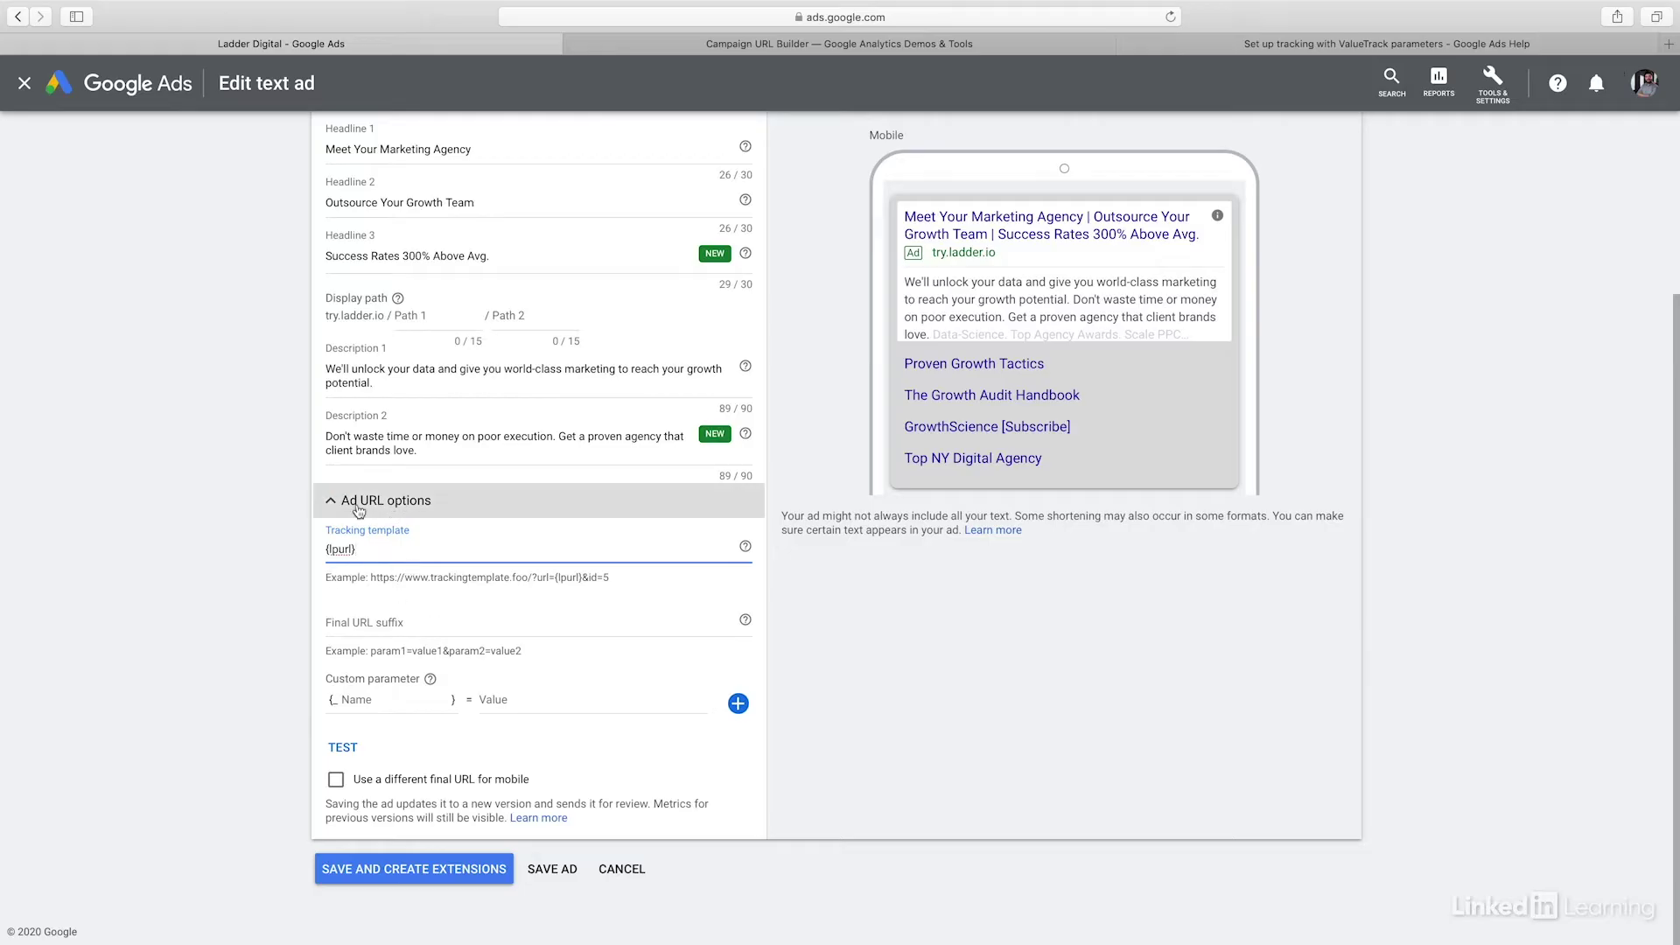
{"action": "scroll", "coordinate": [249, 412], "scroll_direction": "up", "scroll_amount": 1}
{"action": "scroll", "coordinate": [249, 412], "scroll_direction": "up", "scroll_amount": 4}
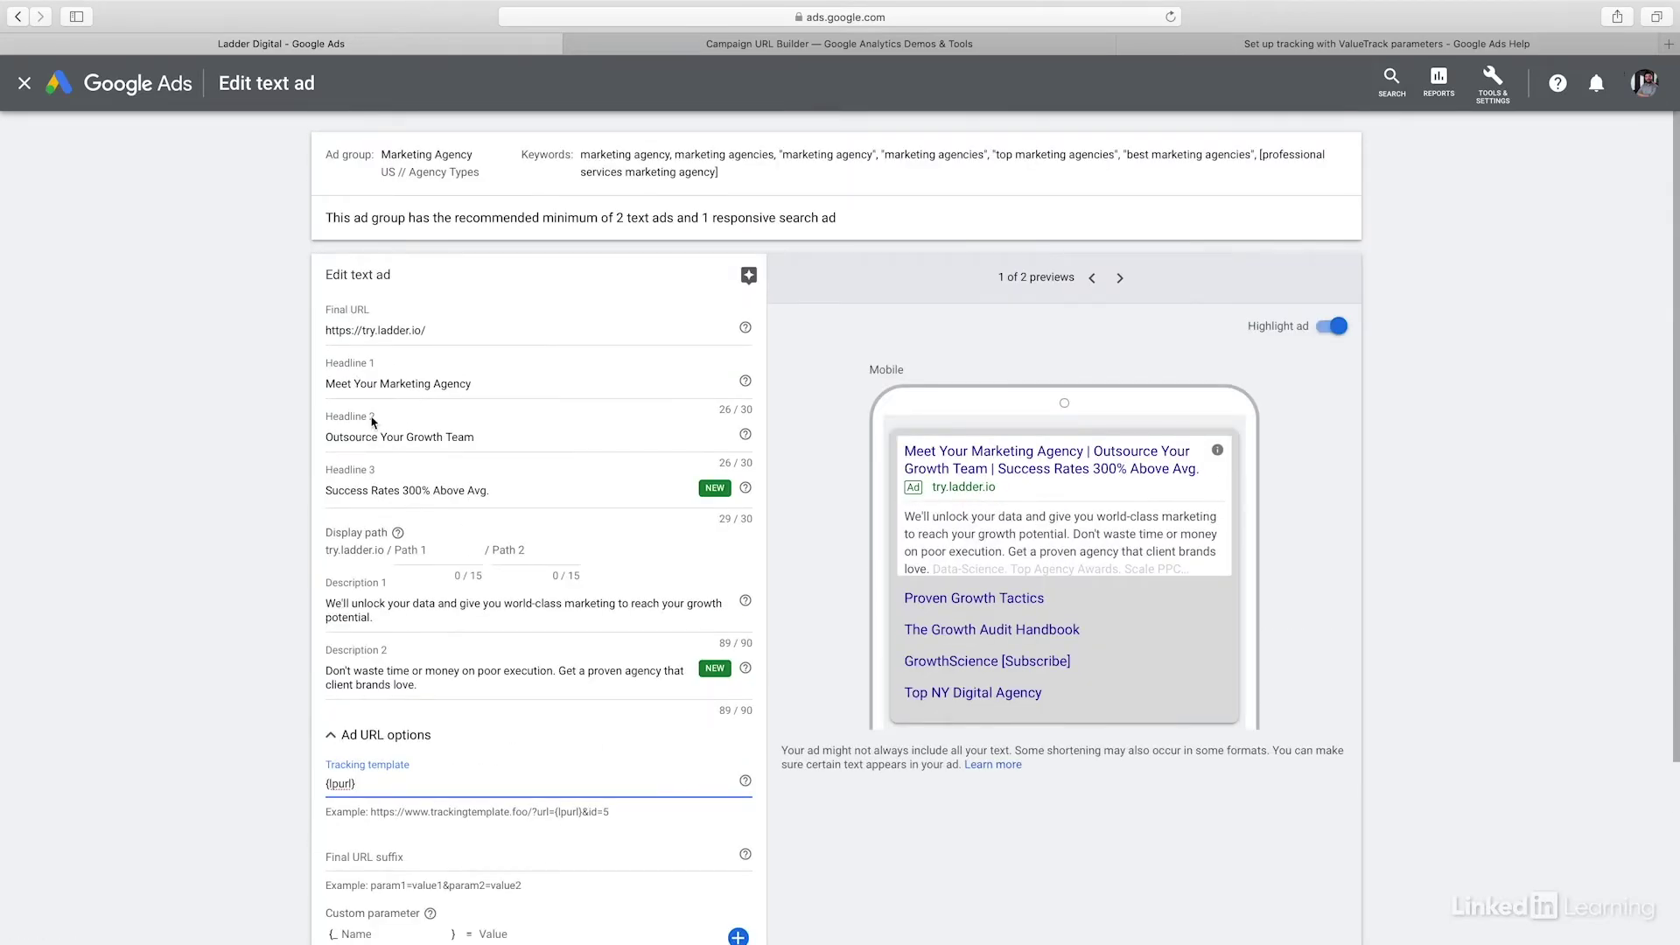
{"action": "scroll", "coordinate": [376, 426], "scroll_direction": "down", "scroll_amount": 5}
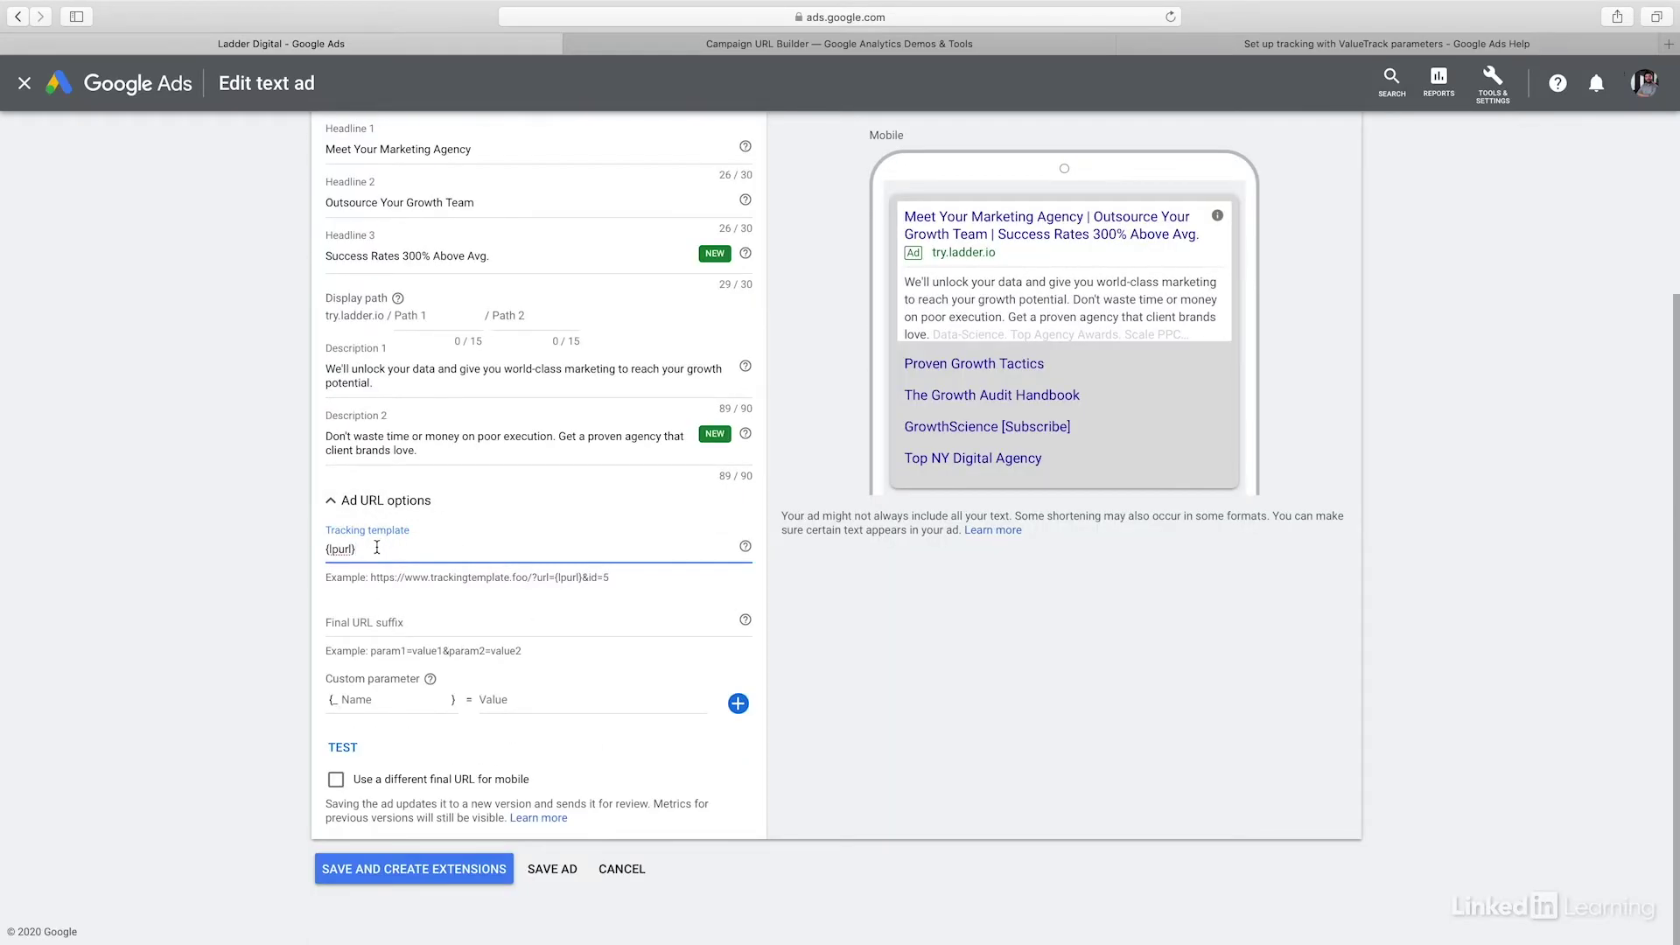
Append ?utm_source=google&utm_medium=cpc to the template, then cut those parameters back out.
{"action": "type", "text": "?utm_source=google&utm_medium=cpc"}
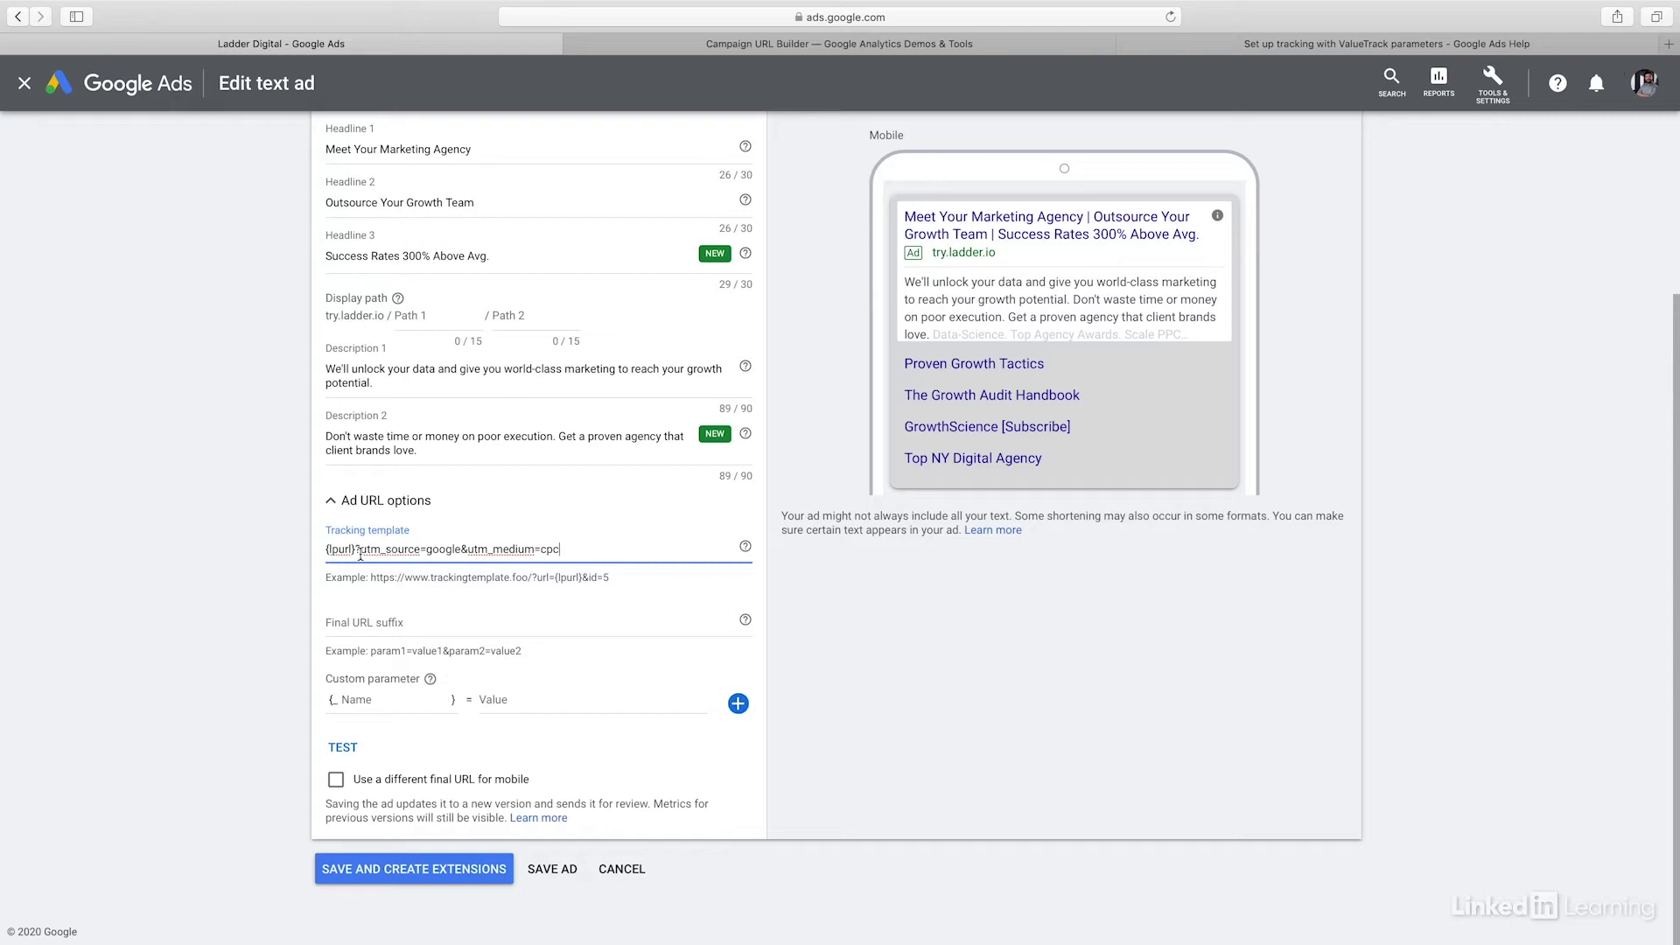
{"action": "left_click_drag", "start_coordinate": [561, 550], "coordinate": [363, 552]}
{"action": "key", "text": "super+x"}
Paste utm_source=google&utm_medium=cpc into Final URL suffix and make the template {lpurl}?utm_campaign=.
{"action": "left_click", "coordinate": [399, 623]}
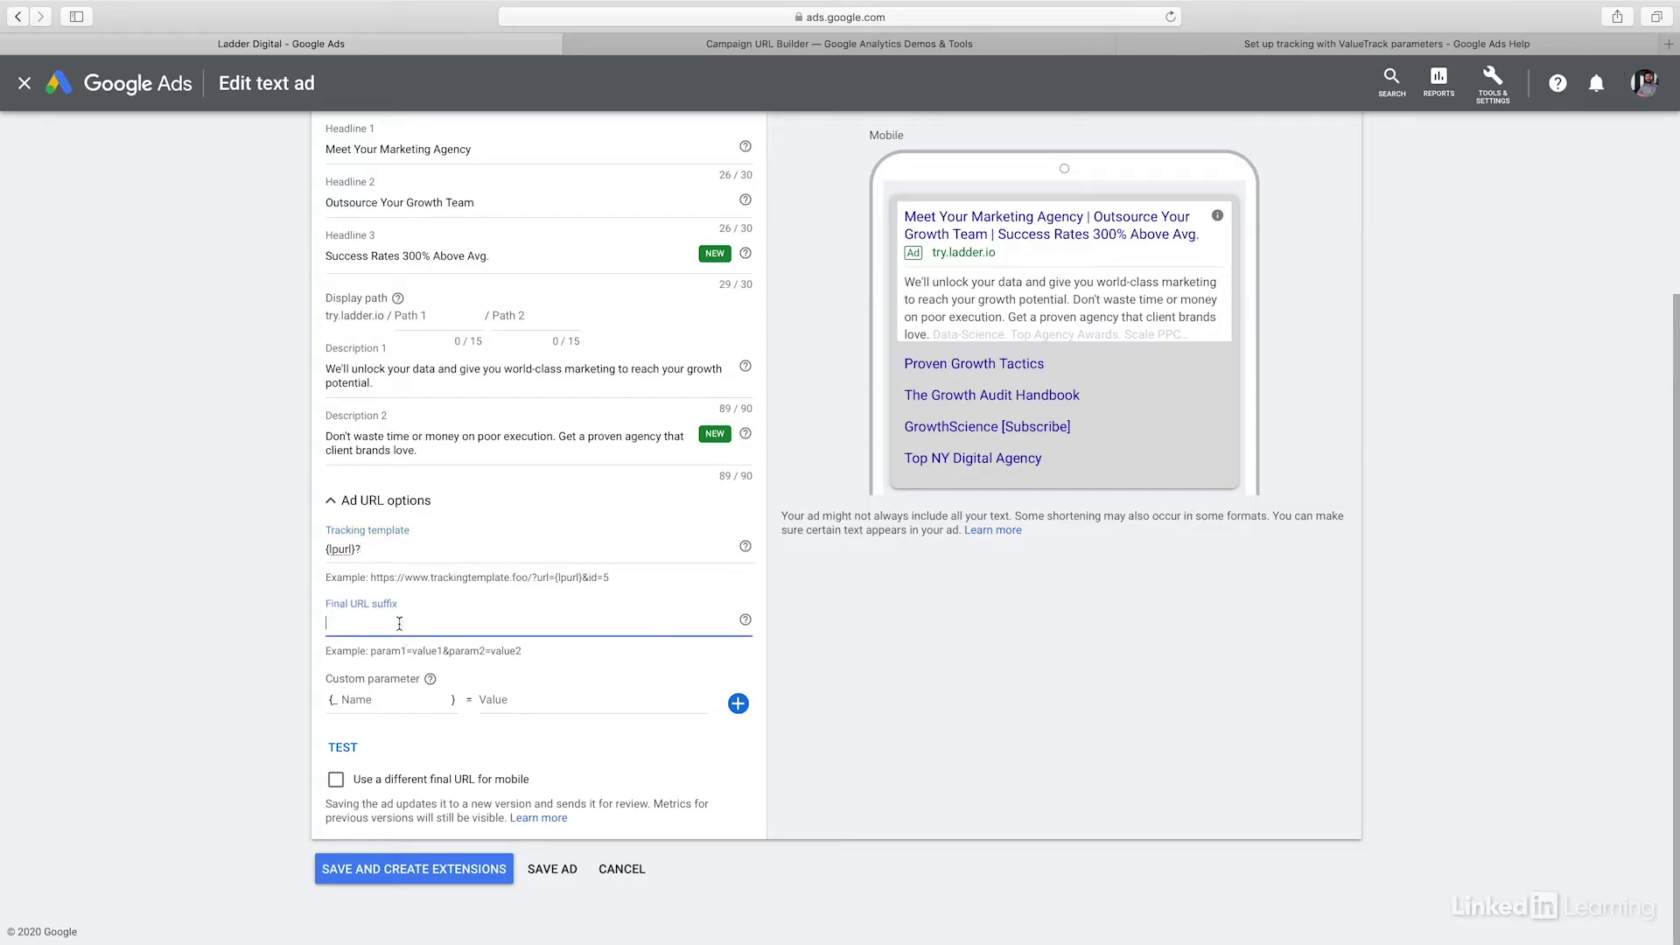
{"action": "key", "text": "super+v"}
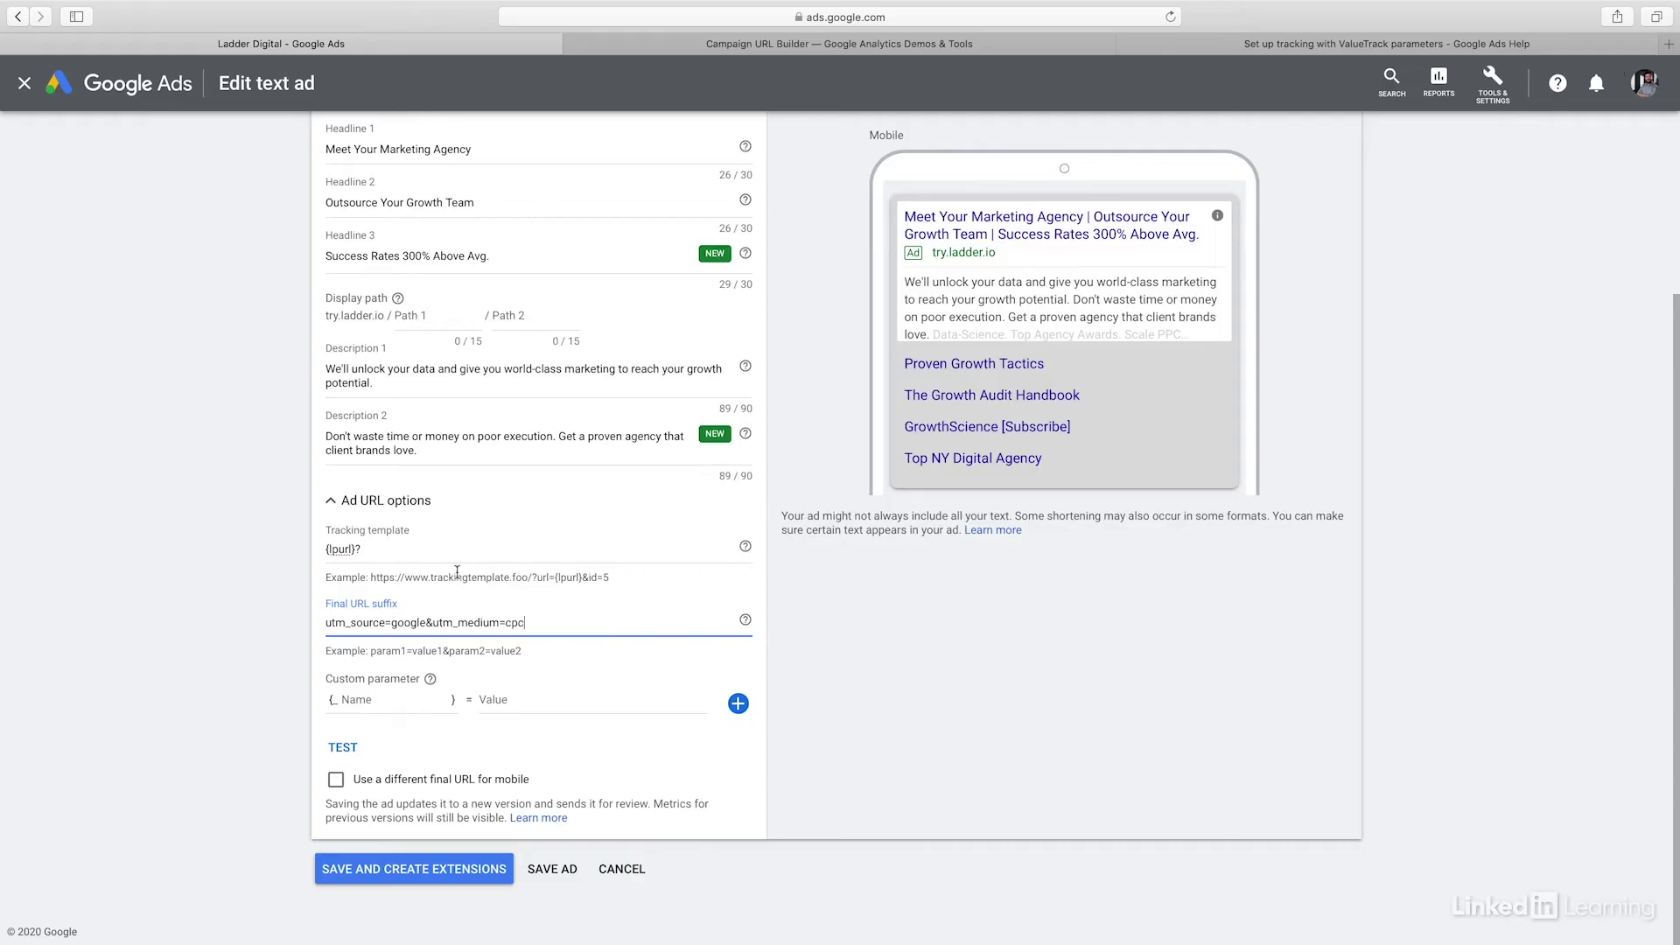
{"action": "left_click", "coordinate": [441, 551]}
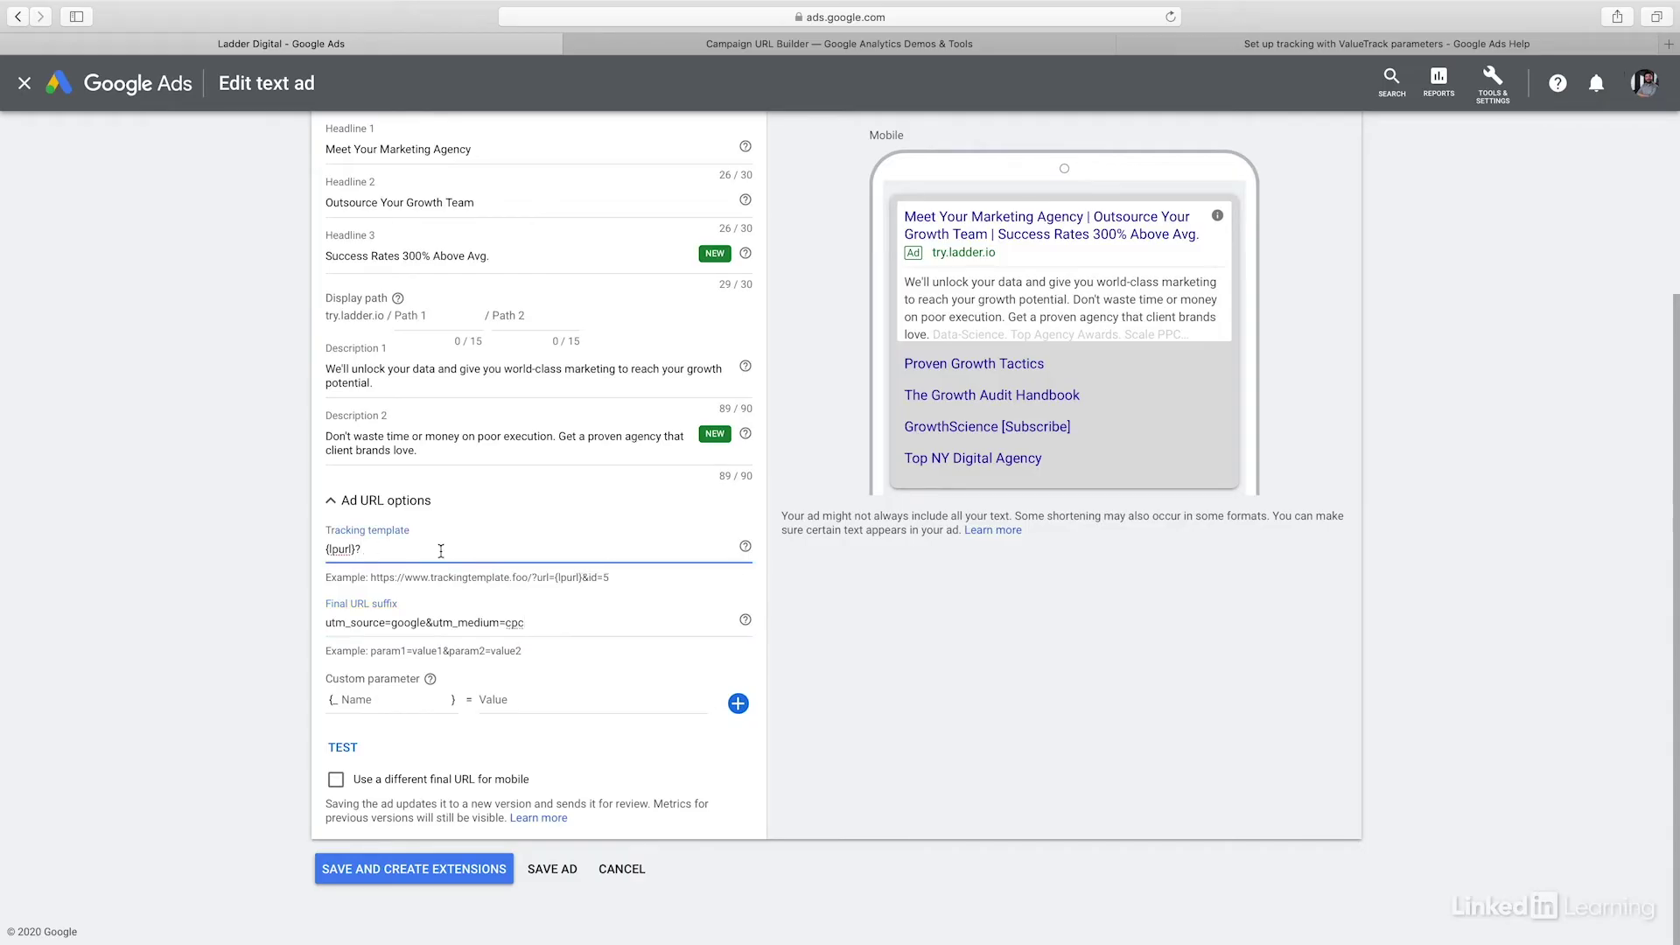
{"action": "type", "text": "{lpurl}?utm_campaign="}
Copy {campaignid} from the help article's Available ValueTrack parameters table.
{"action": "left_click", "coordinate": [1302, 45]}
{"action": "scroll", "coordinate": [534, 387], "scroll_direction": "down", "scroll_amount": 10}
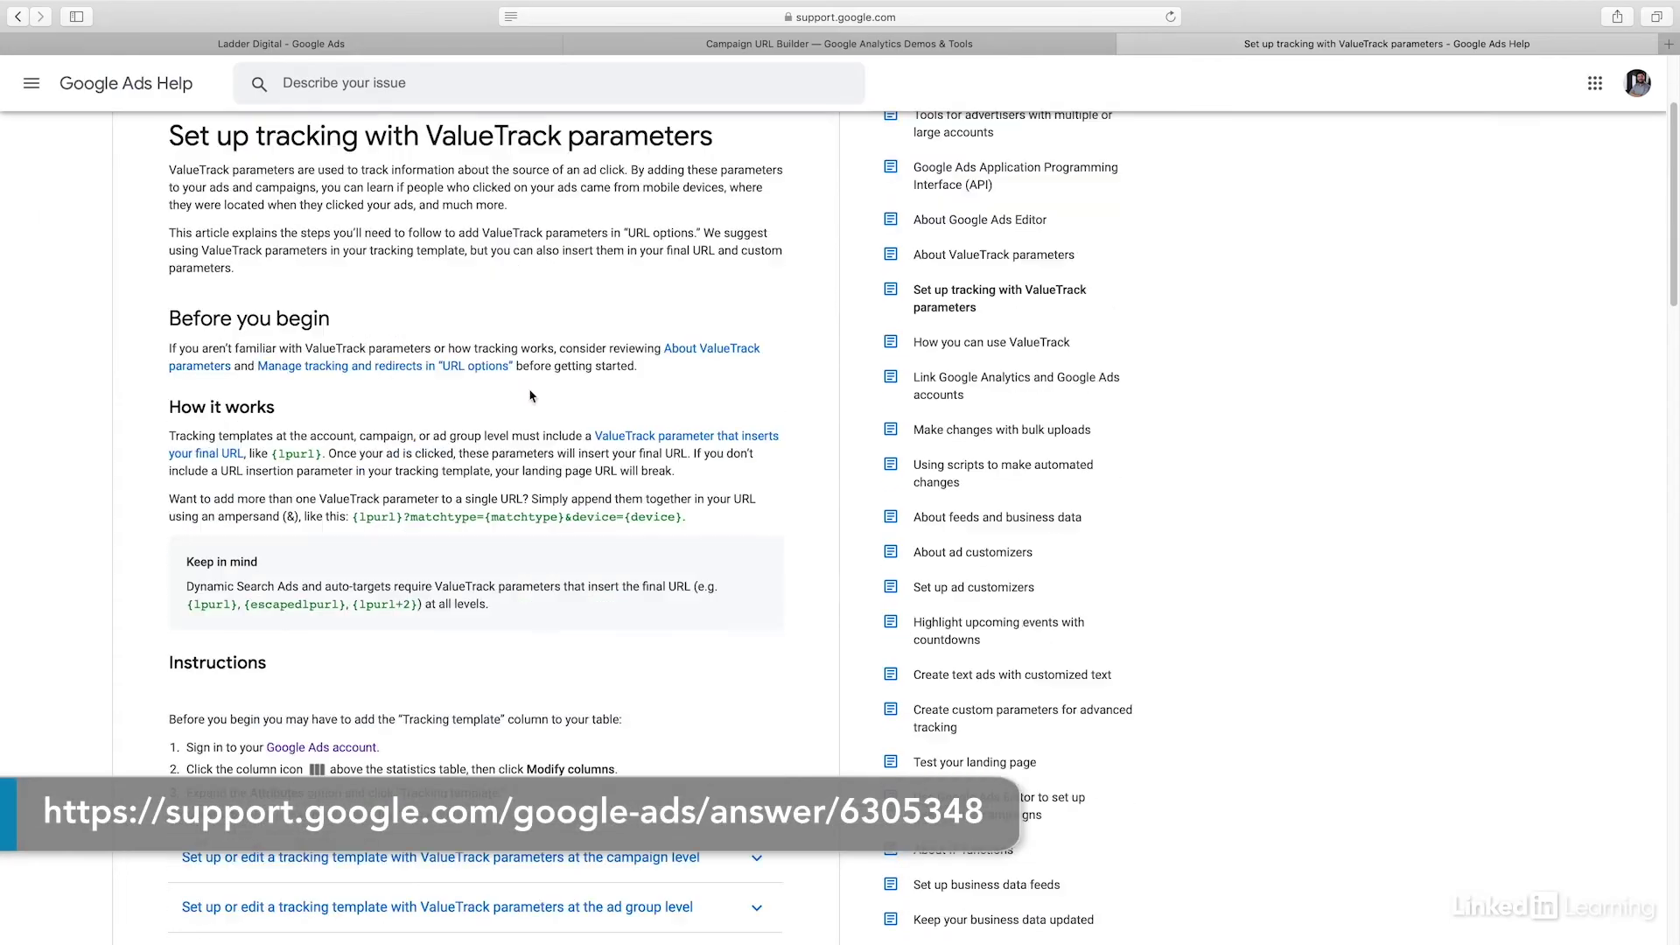
{"action": "scroll", "coordinate": [532, 388], "scroll_direction": "down", "scroll_amount": 12}
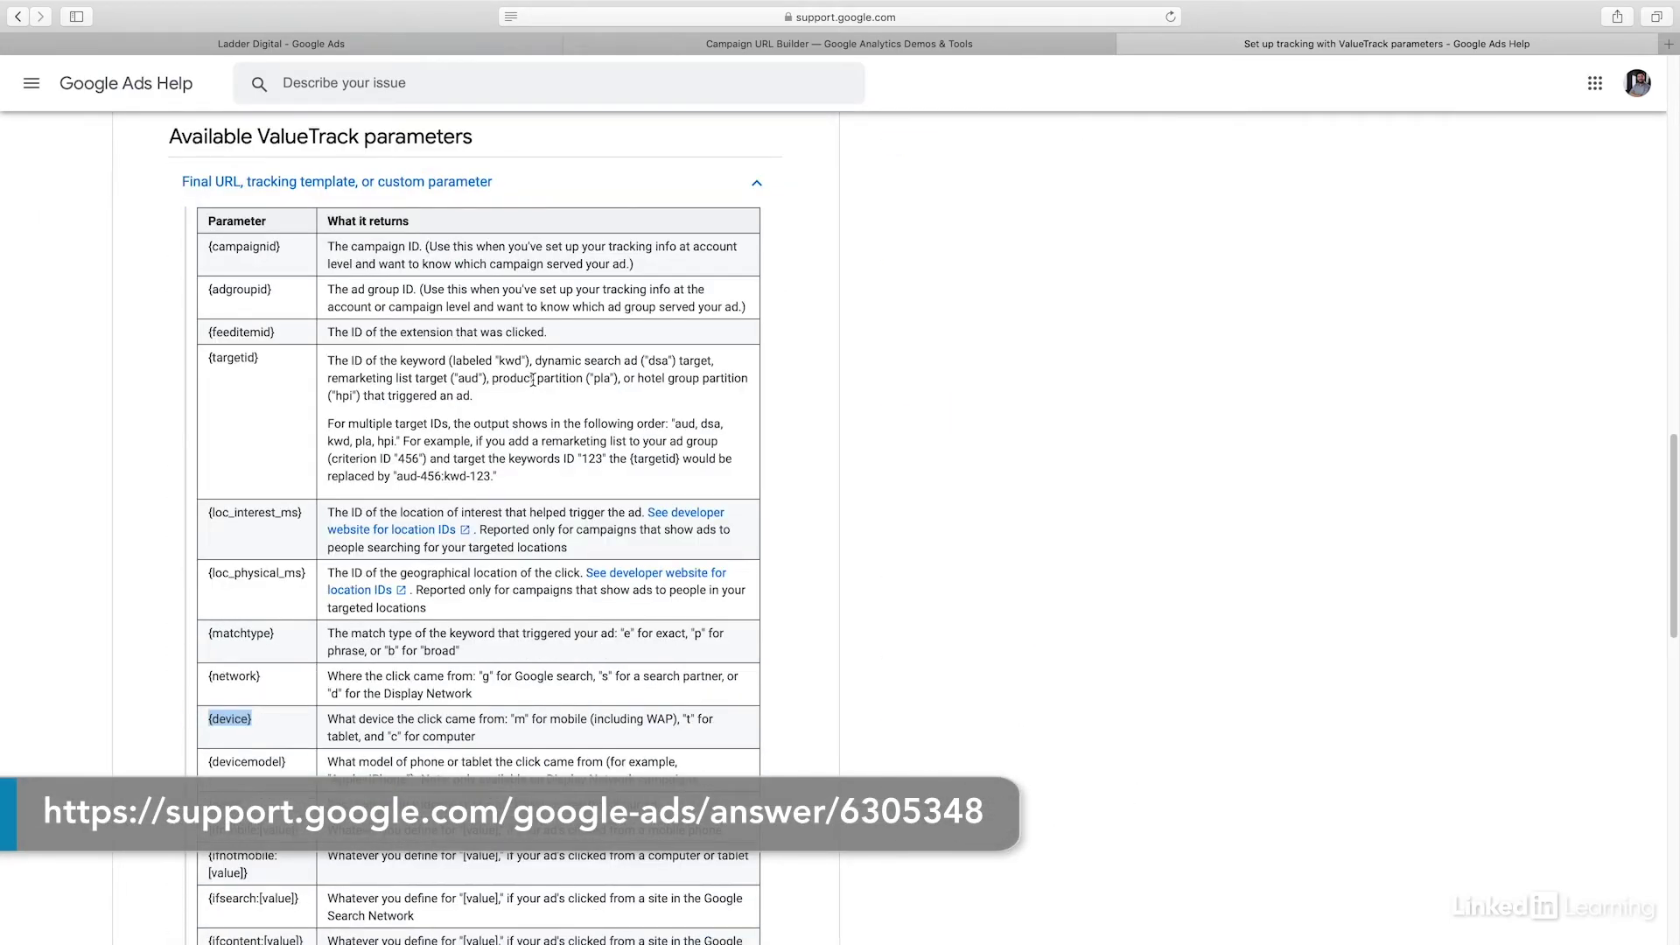
{"action": "left_click_drag", "start_coordinate": [299, 254], "coordinate": [209, 245]}
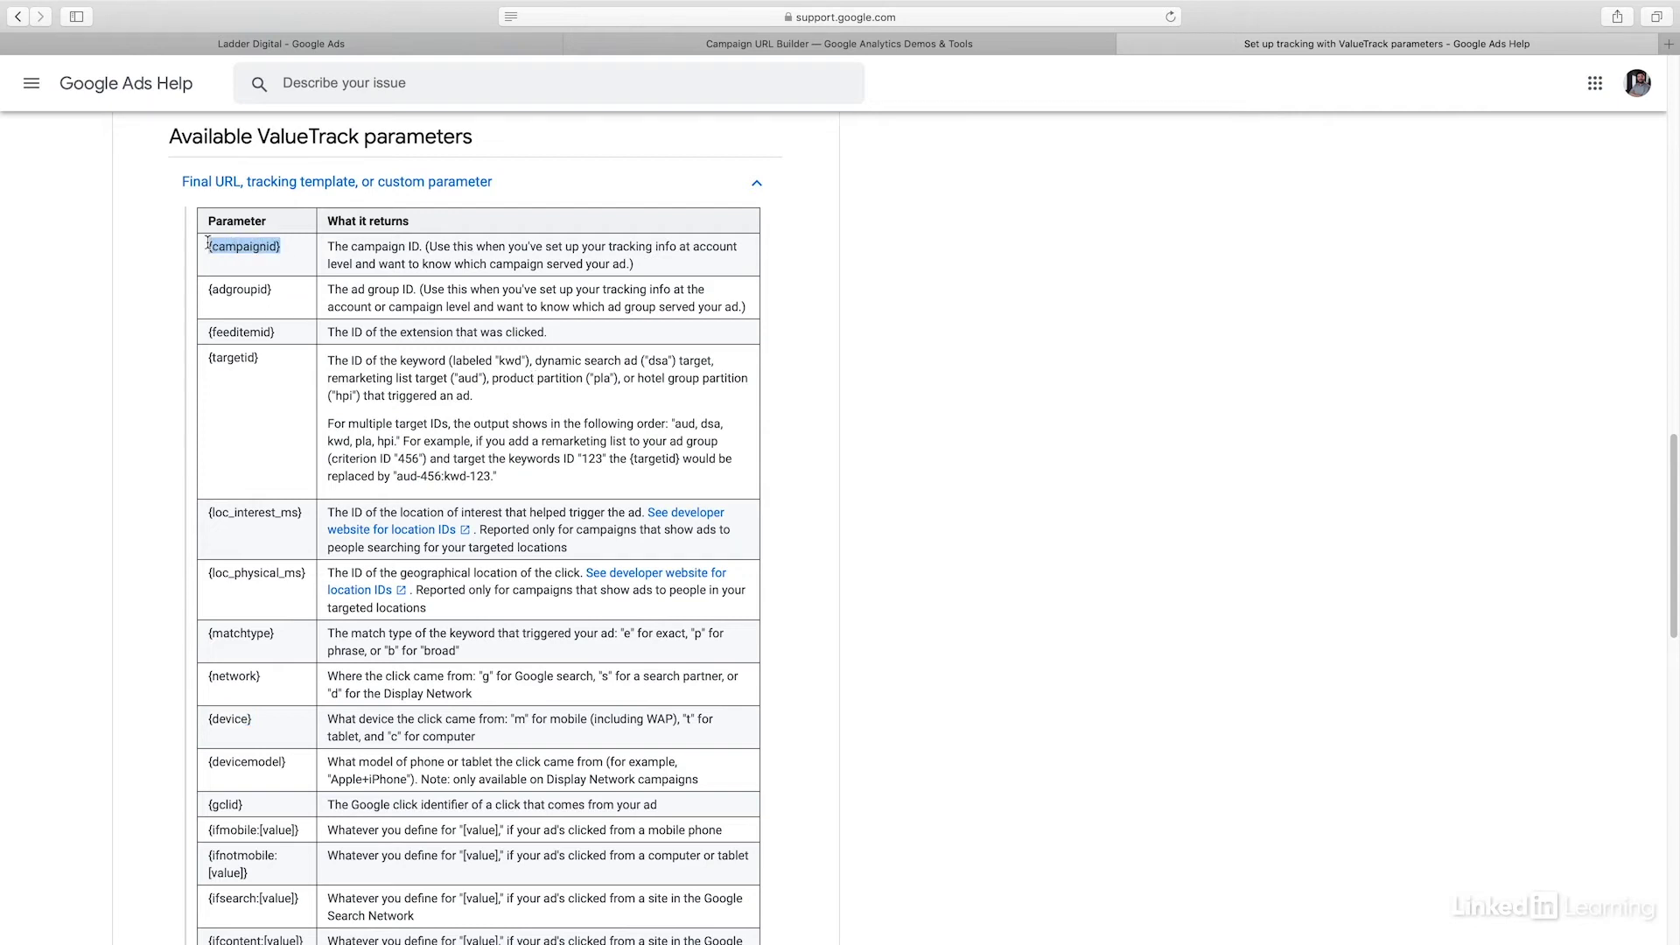
{"action": "left_click", "coordinate": [333, 45]}
Paste {campaignid} after utm_campaign= in the tracking template.
{"action": "key", "text": "ctrl+v"}
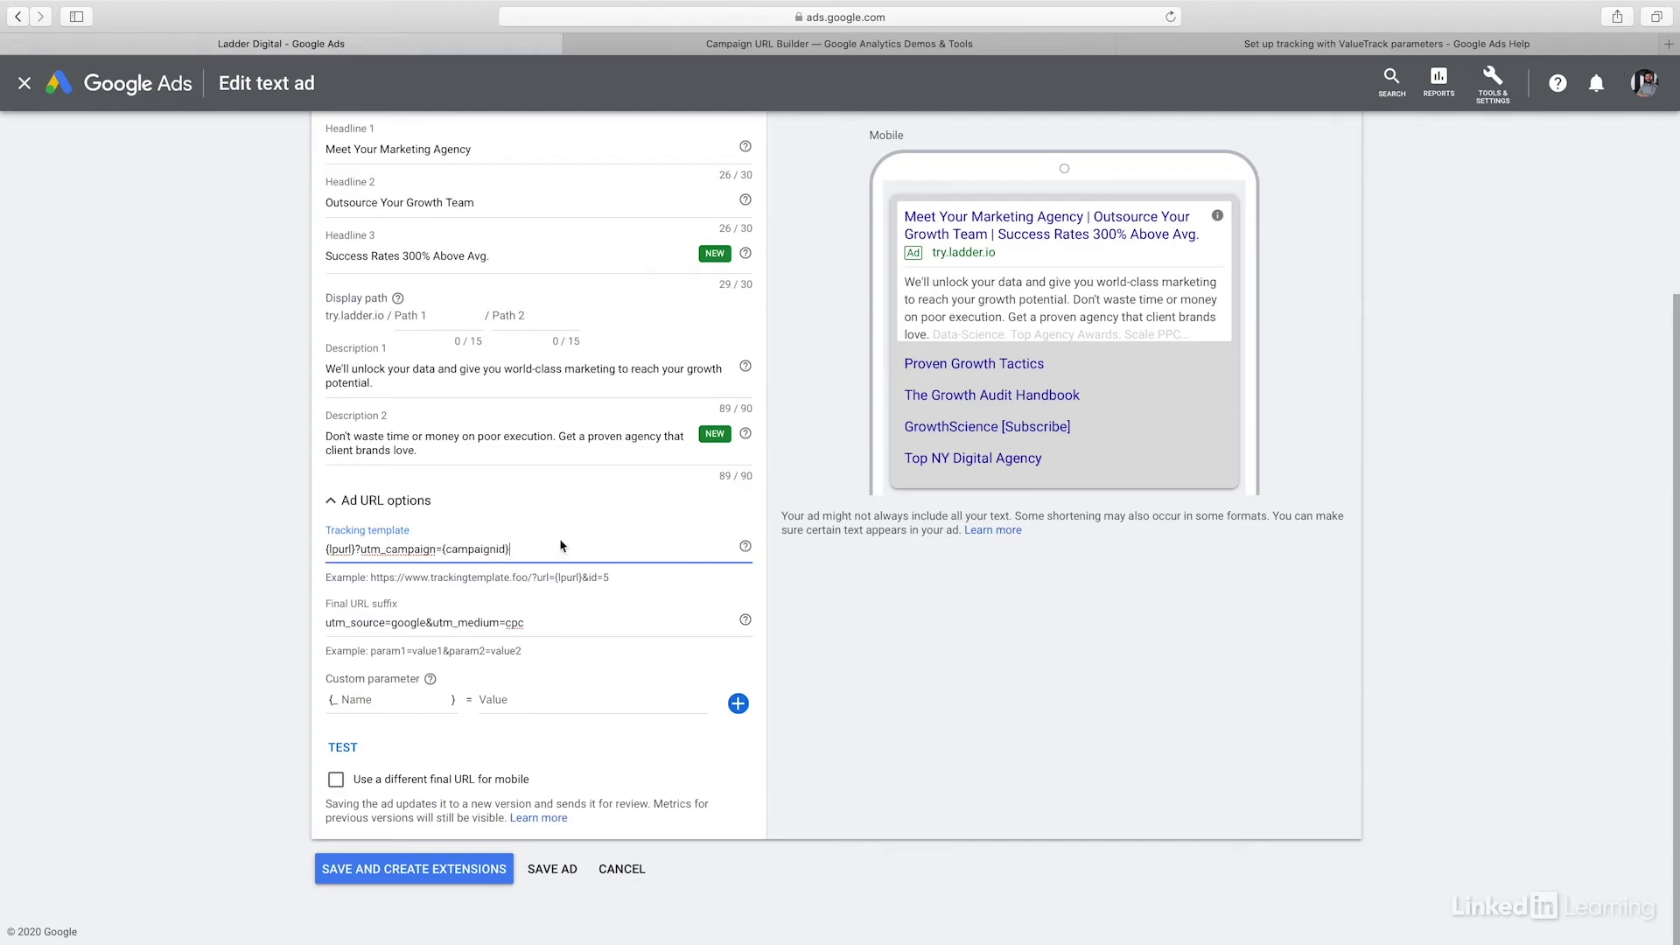
{"action": "left_click_drag", "start_coordinate": [441, 550], "coordinate": [543, 552]}
{"action": "left_click", "coordinate": [524, 548]}
{"action": "left_click_drag", "start_coordinate": [442, 549], "coordinate": [538, 544]}
{"action": "left_click", "coordinate": [522, 551]}
Add custom parameter _dynamic_id = 1234 and append &dynamic_id={_dynamic_id} to the tracking template.
{"action": "left_click", "coordinate": [394, 700]}
{"action": "type", "text": "dynamic_id"}
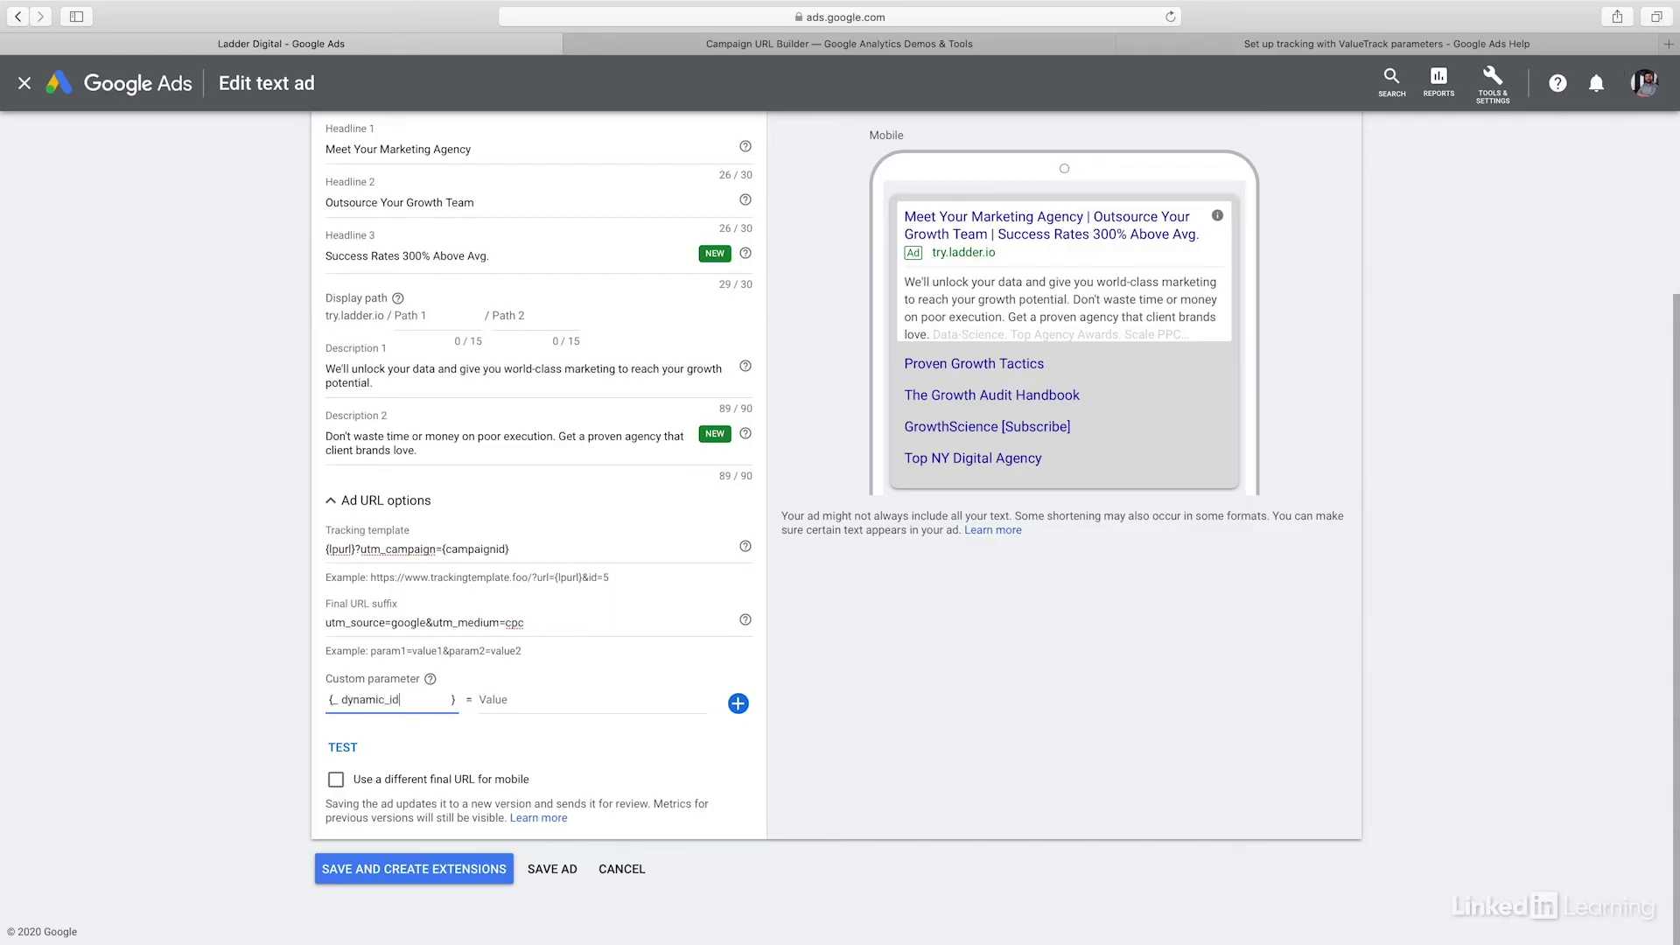
{"action": "left_click", "coordinate": [539, 700]}
{"action": "type", "text": "1234"}
{"action": "left_click", "coordinate": [546, 548]}
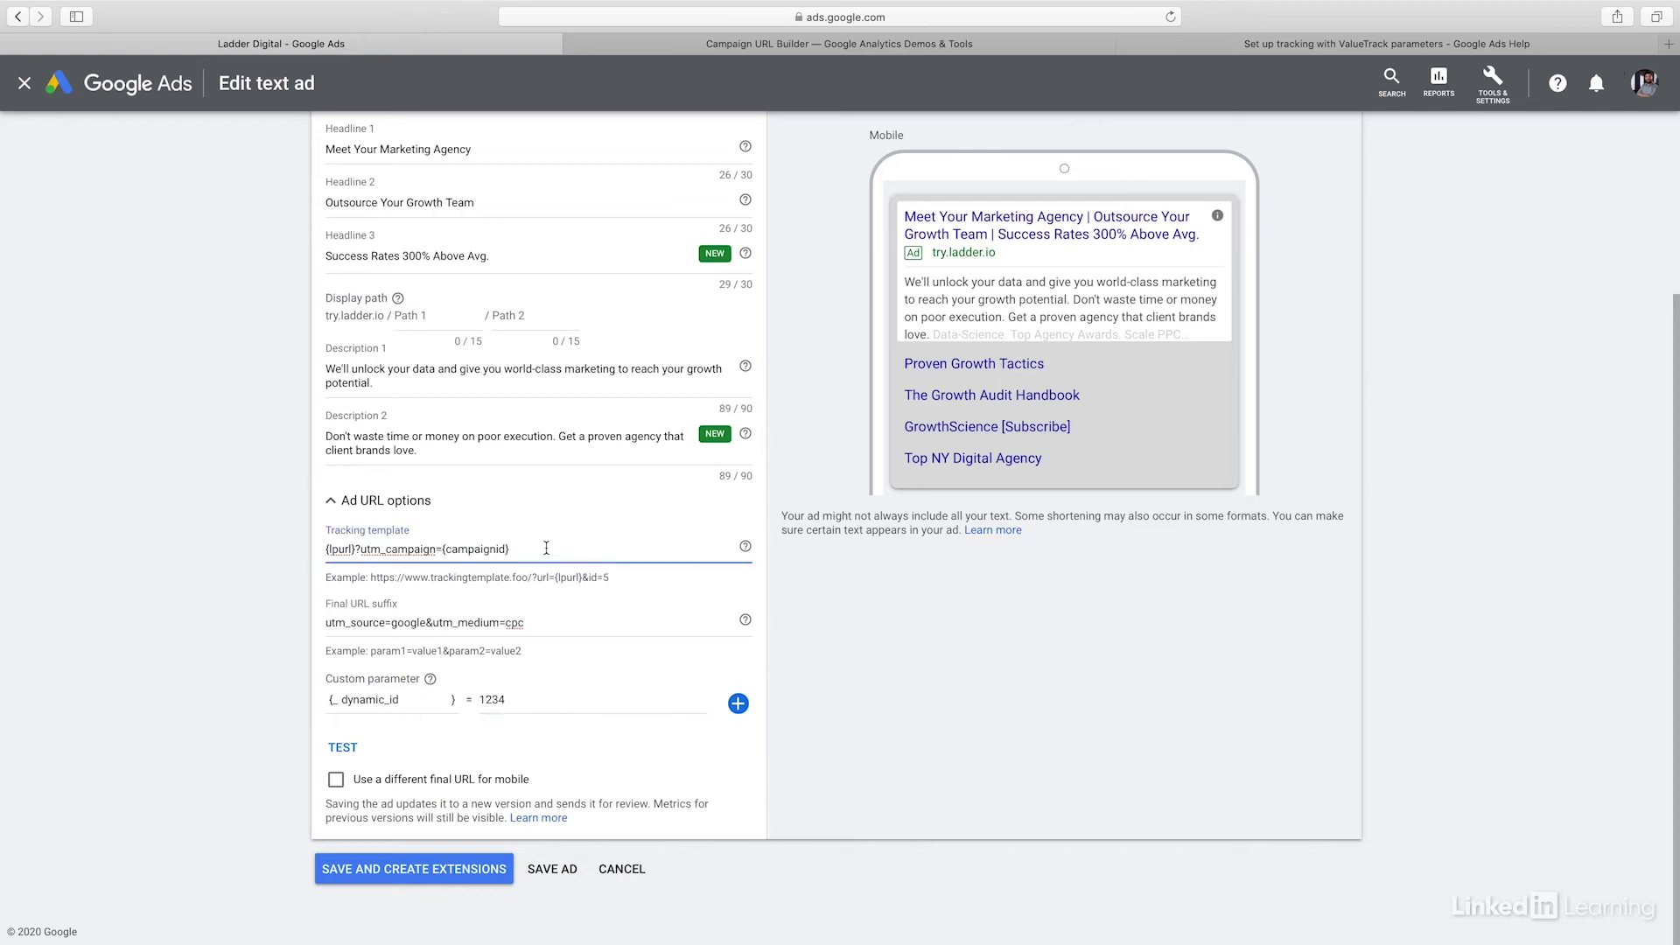
{"action": "type", "text": "&dynamic+"}
{"action": "type", "text": "id={_dynamic_id"}
Test the tracking setup and open the click URL carrying utm_campaign=800998301 and dynamic_id=1234.
{"action": "left_click", "coordinate": [341, 750]}
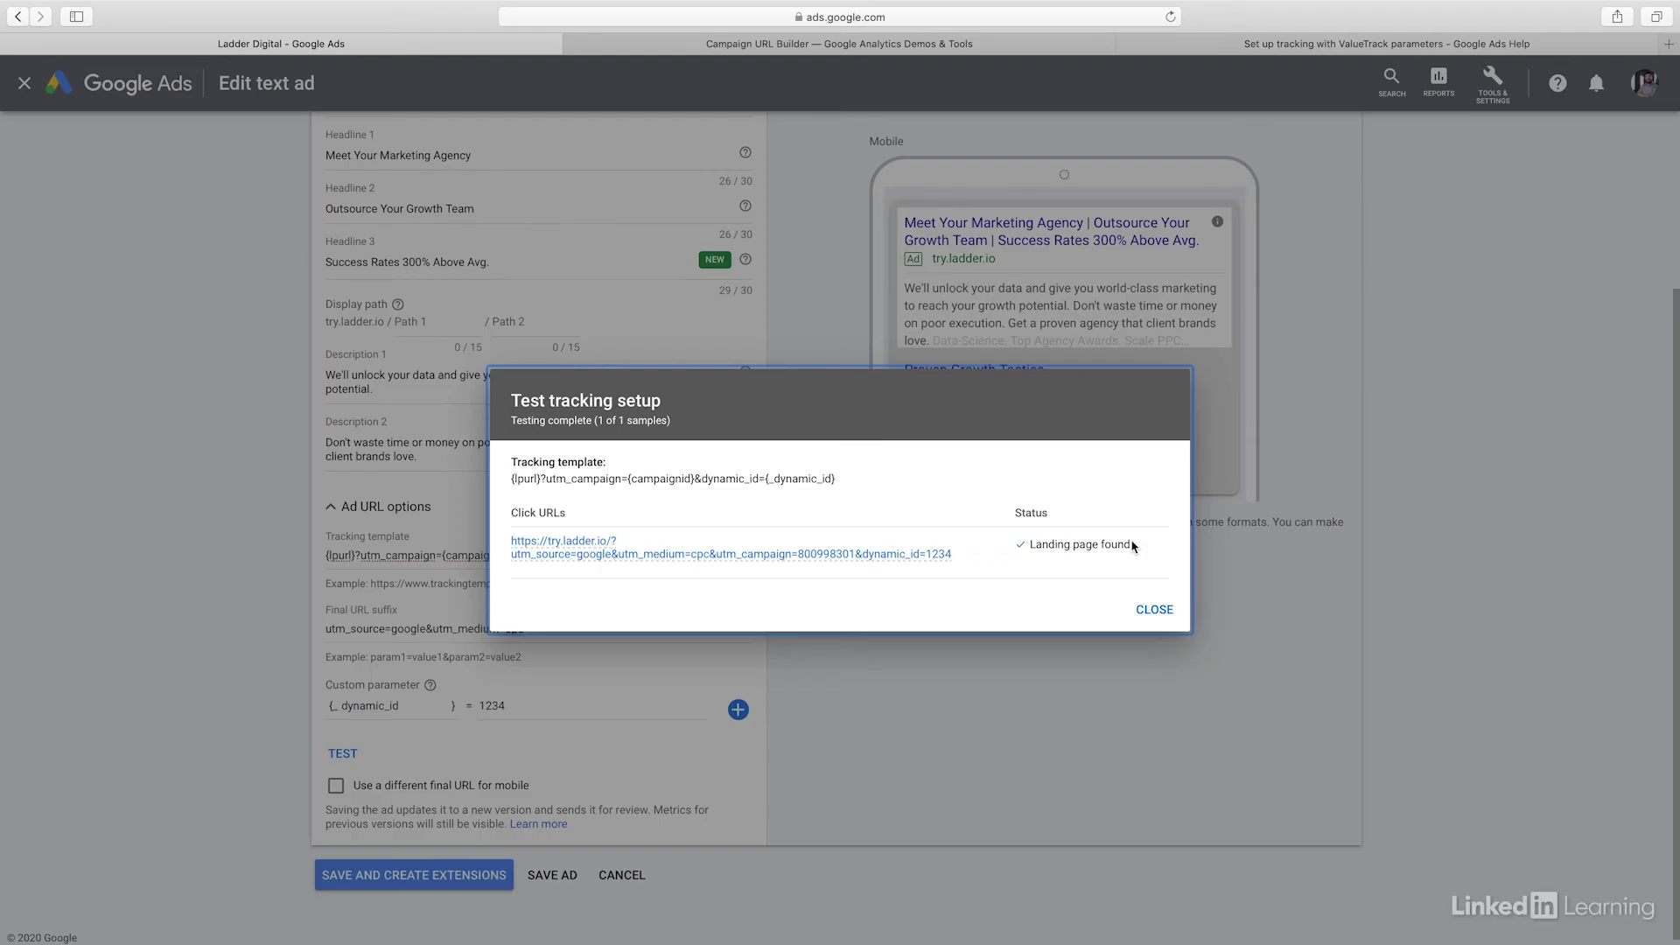
{"action": "mouse_move", "coordinate": [650, 570]}
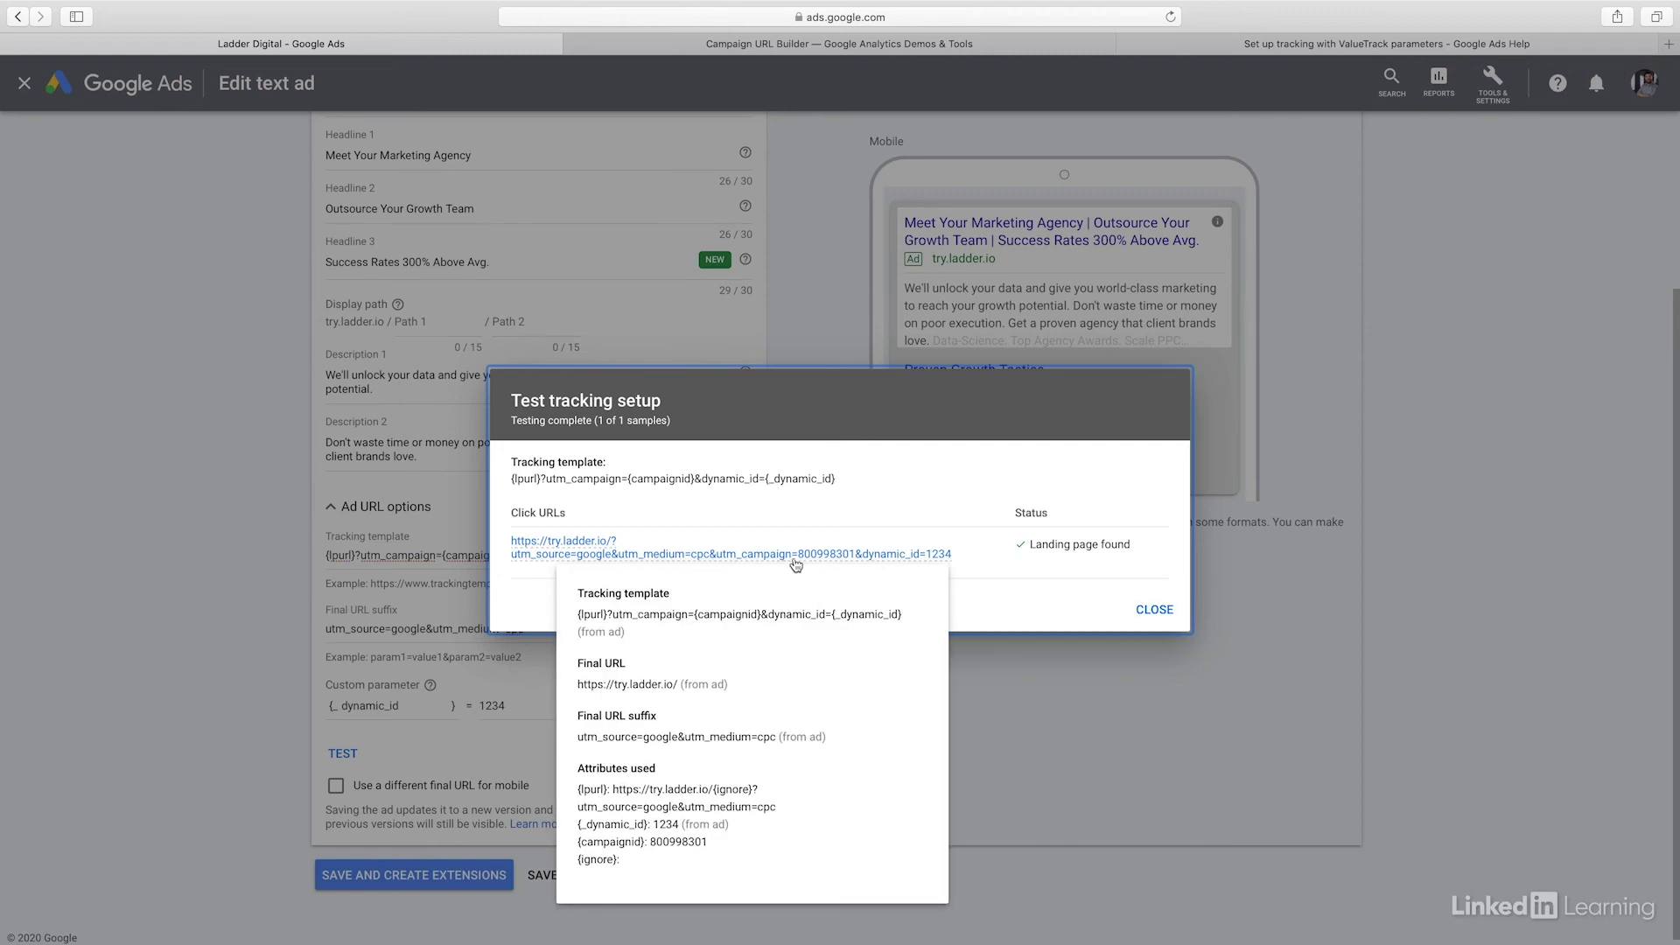
{"action": "left_click", "coordinate": [881, 554]}
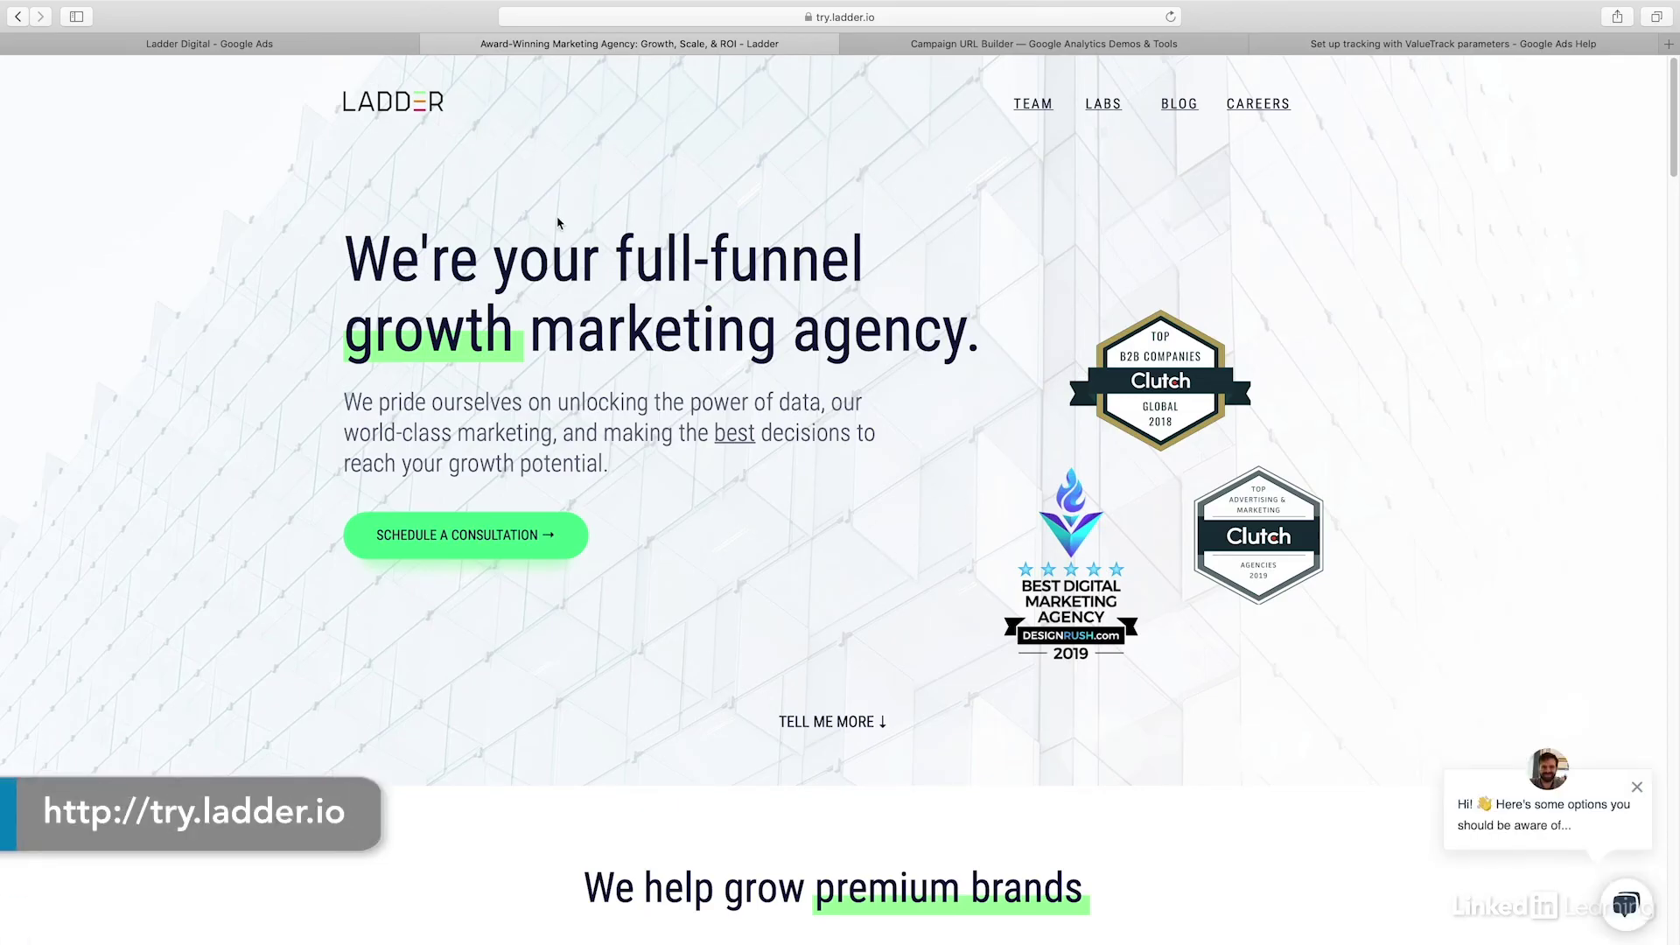
Show the full try.ladder.io address with utm_source, utm_medium, utm_campaign and dynamic_id appended.
{"action": "left_click", "coordinate": [711, 35]}
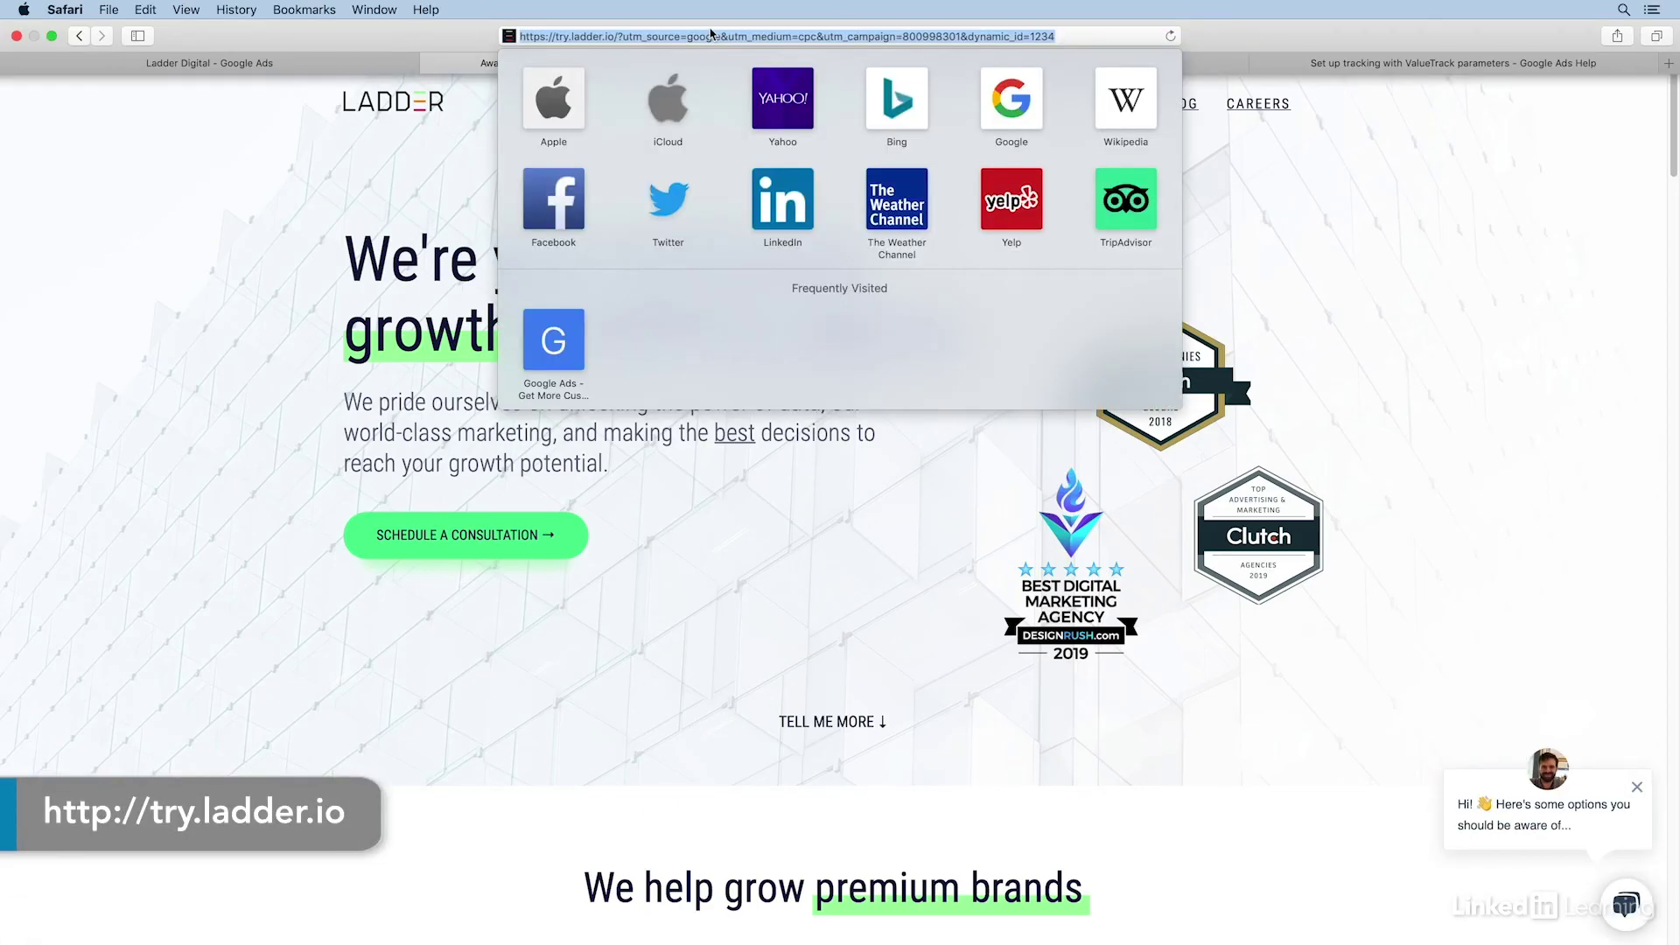